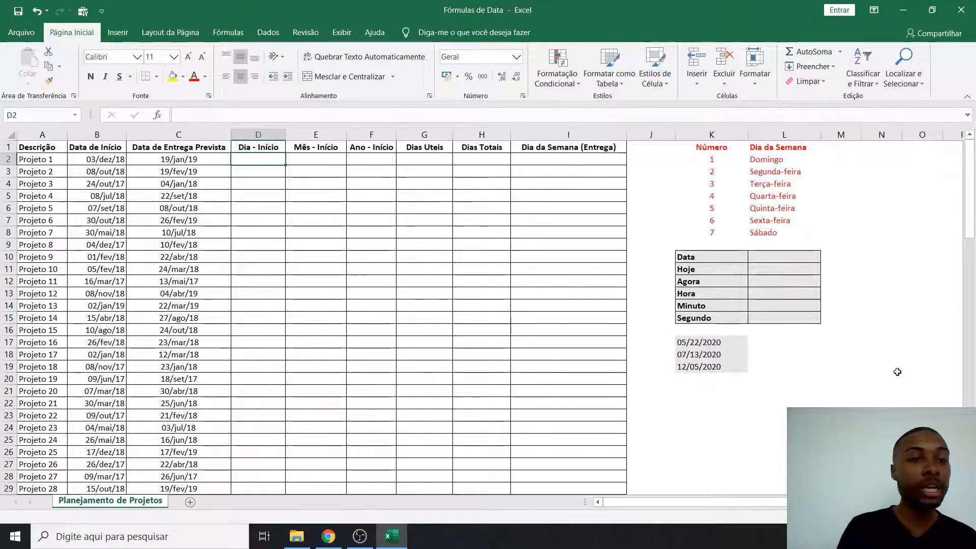
{"action": "left_click", "coordinate": [54, 157]}
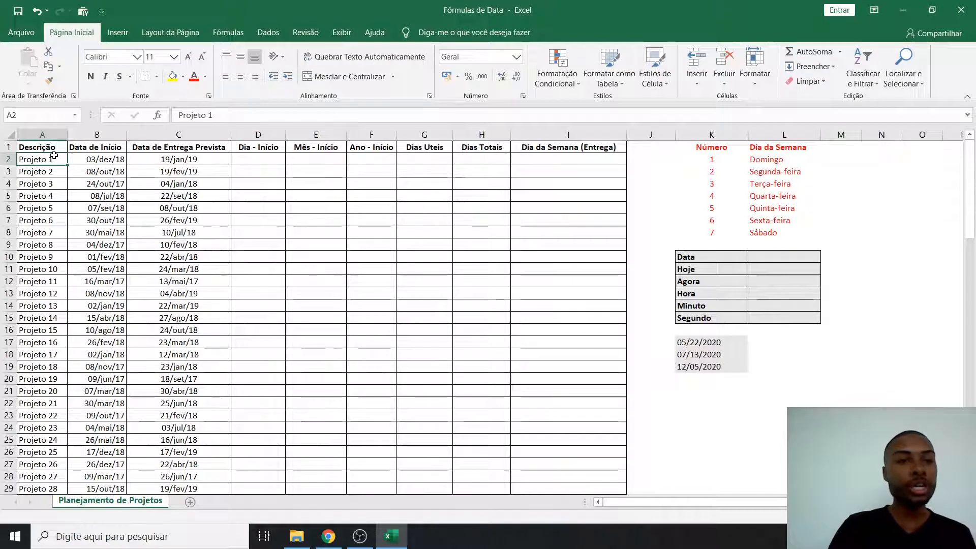
{"action": "left_click", "coordinate": [79, 159]}
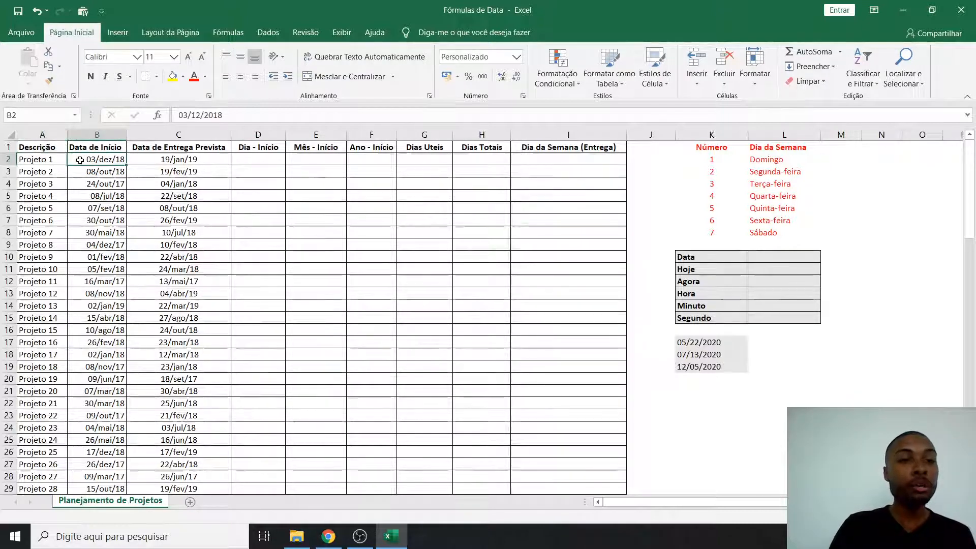
{"action": "left_click", "coordinate": [177, 157]}
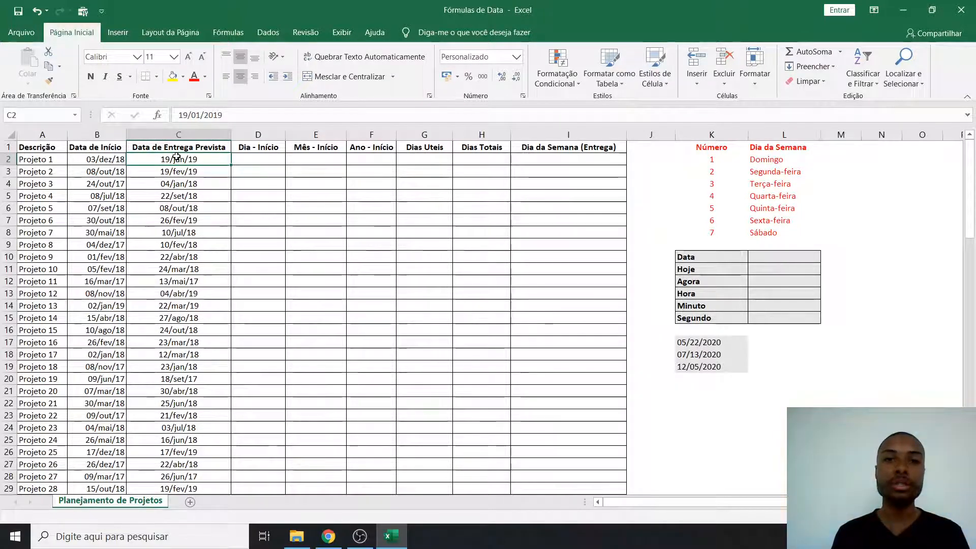
Enter =DIA(B2) in D2 to extract the day from Projeto 1's start date.
{"action": "left_click", "coordinate": [254, 159]}
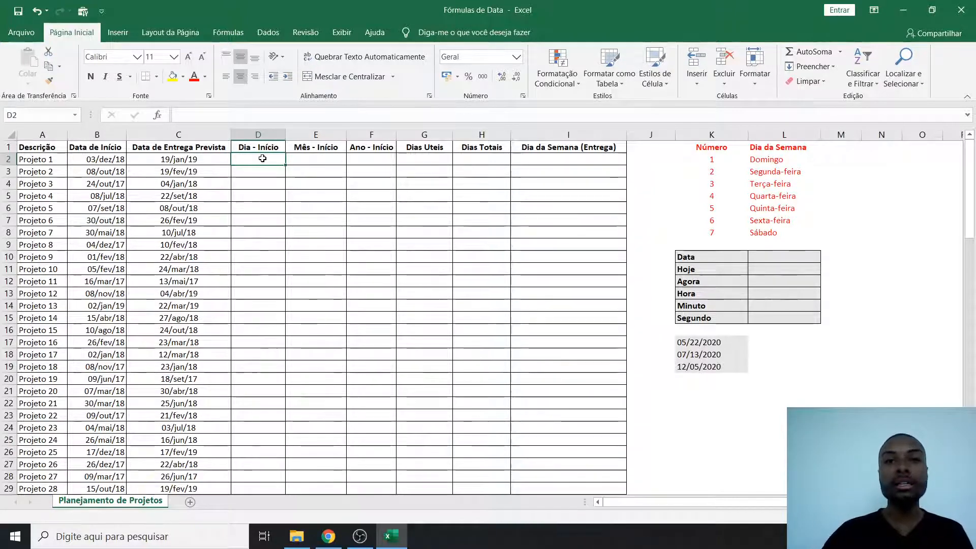
{"action": "type", "text": "="}
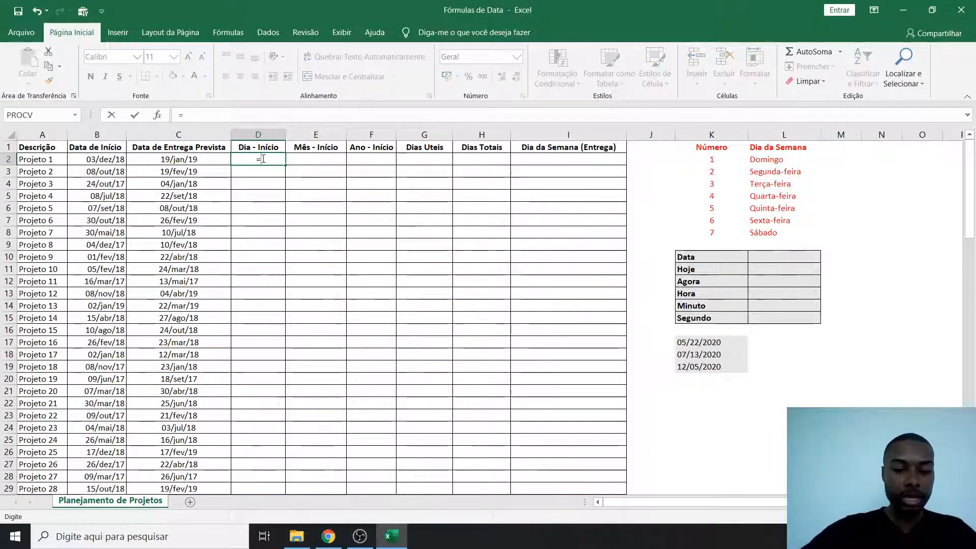
{"action": "type", "text": "dia("}
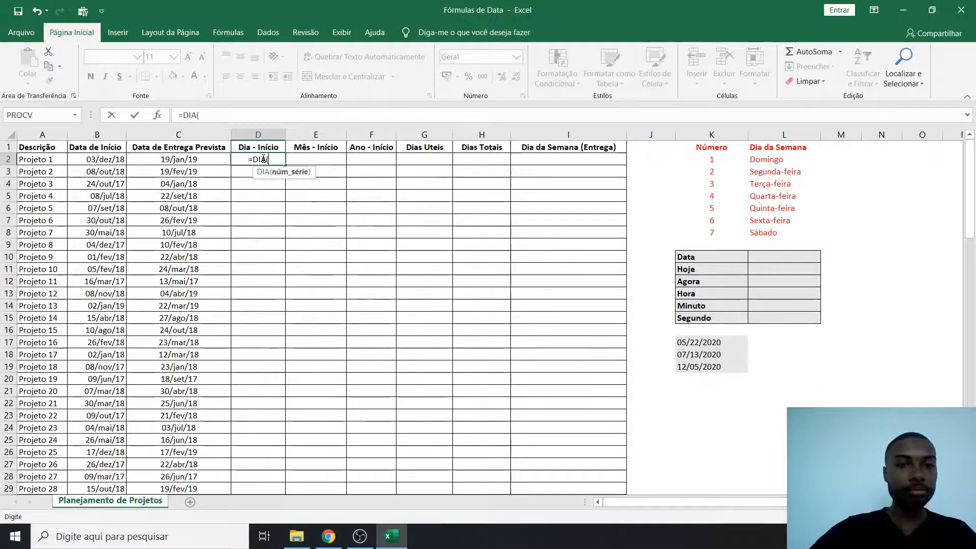
{"action": "key", "text": "Left"}
{"action": "key", "text": "Left"}
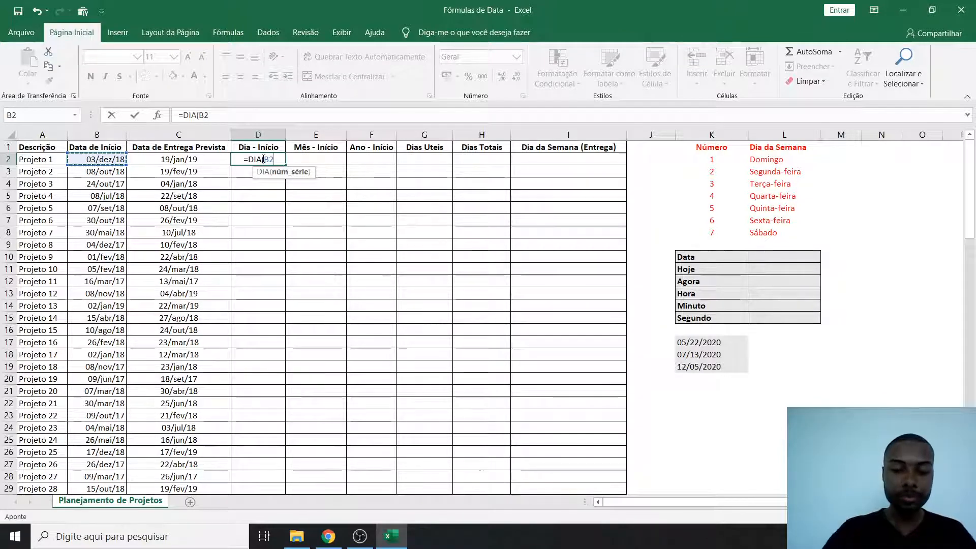
{"action": "type", "text": ")"}
{"action": "key", "text": "Return"}
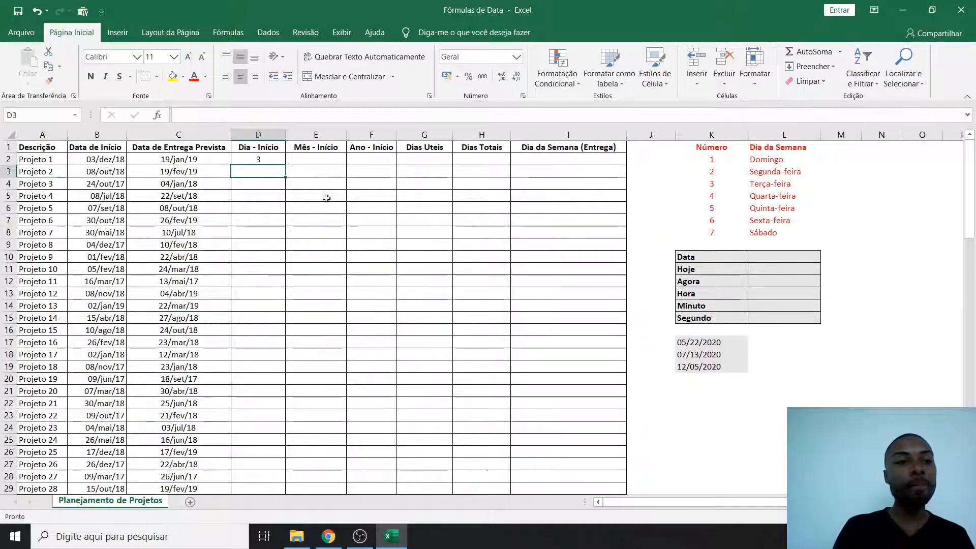
Enter =MÊS(B2) in E2 to extract the month from Projeto 1's start date.
{"action": "left_click", "coordinate": [99, 158]}
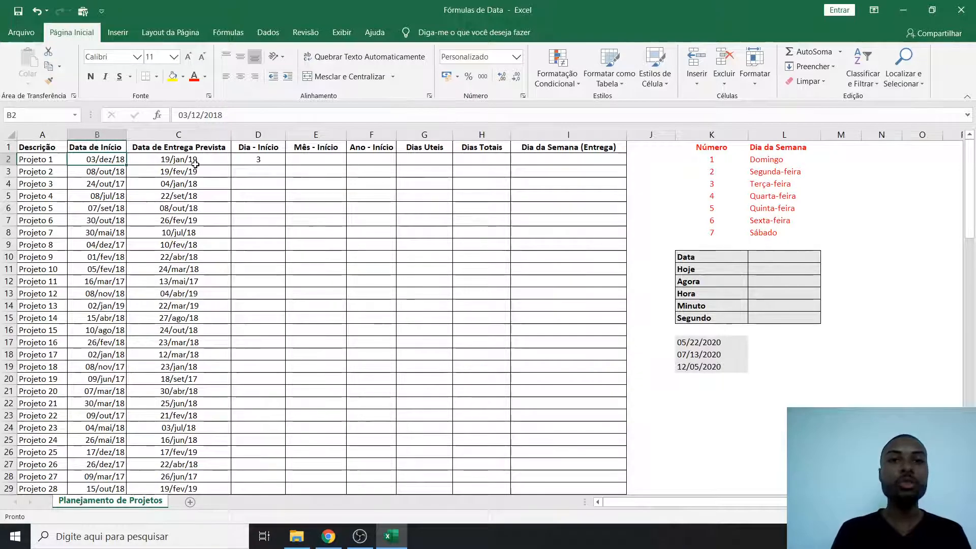
{"action": "left_click", "coordinate": [303, 158]}
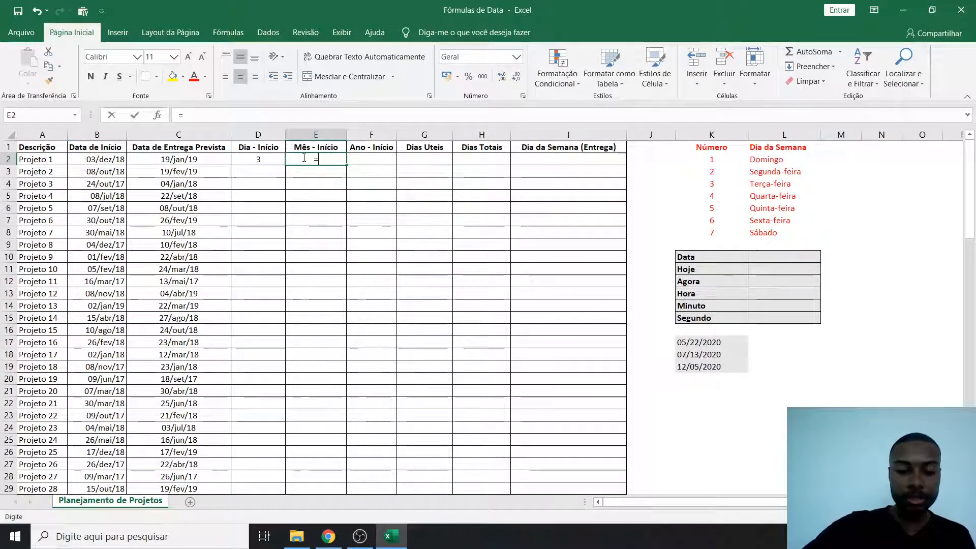
{"action": "type", "text": "=mês"}
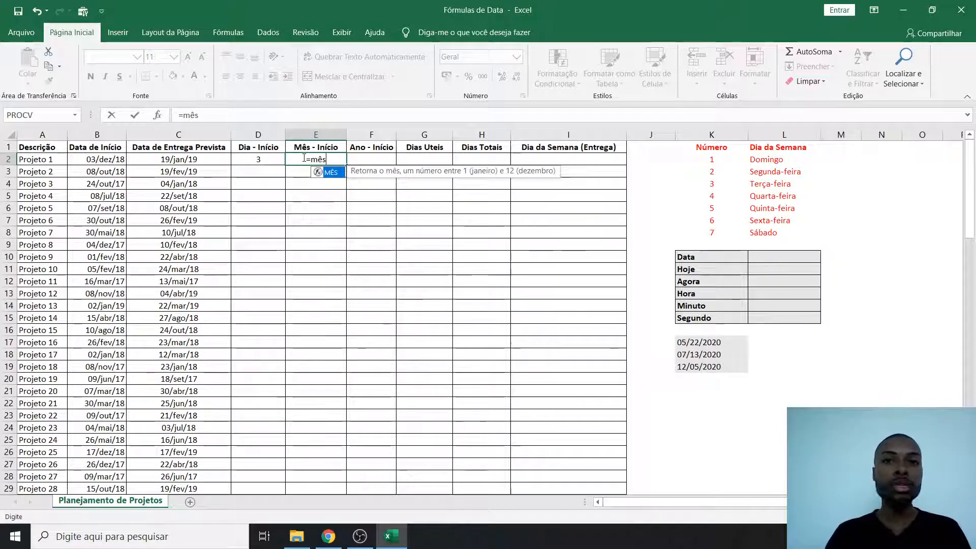
{"action": "key", "text": "Tab"}
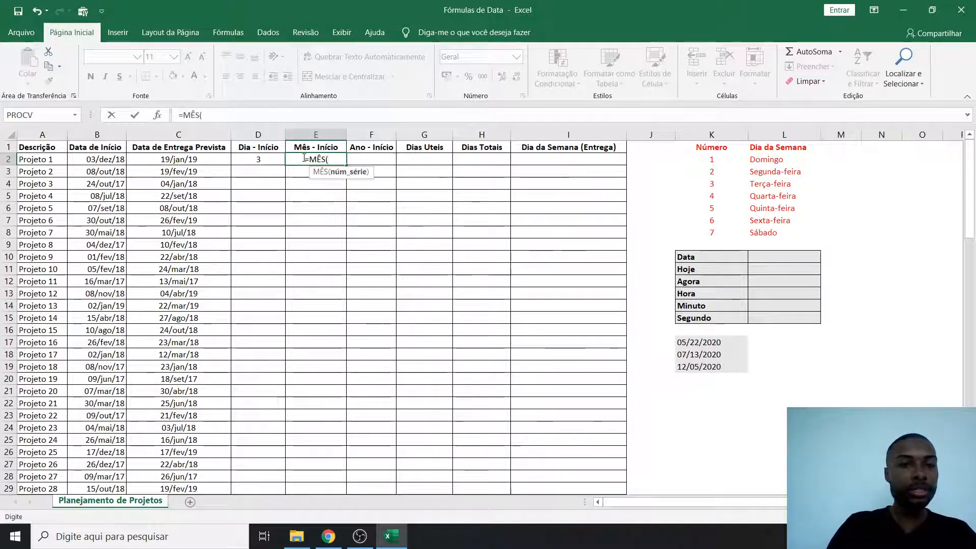
{"action": "key", "text": "Left"}
{"action": "key", "text": "Left"}
{"action": "key", "text": "Left"}
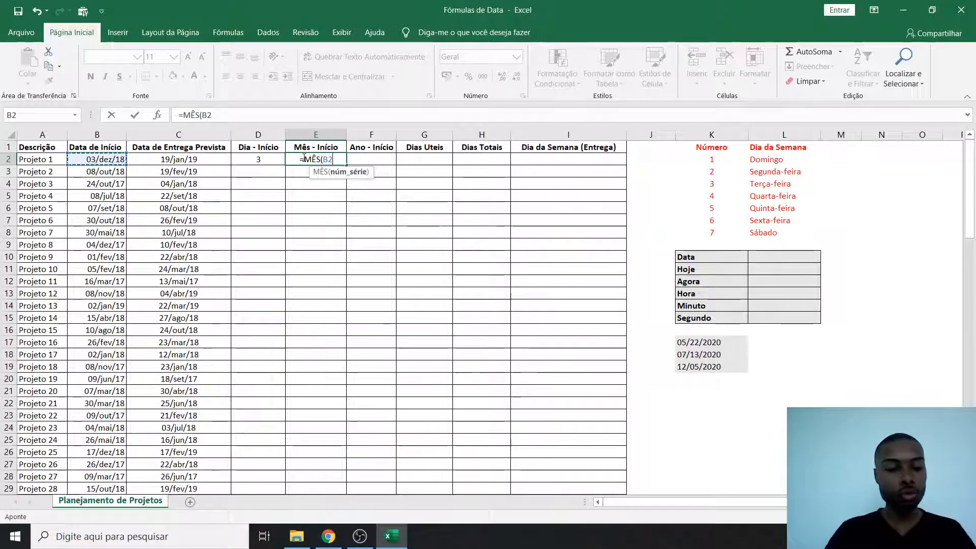
{"action": "type", "text": ")"}
{"action": "key", "text": "Return"}
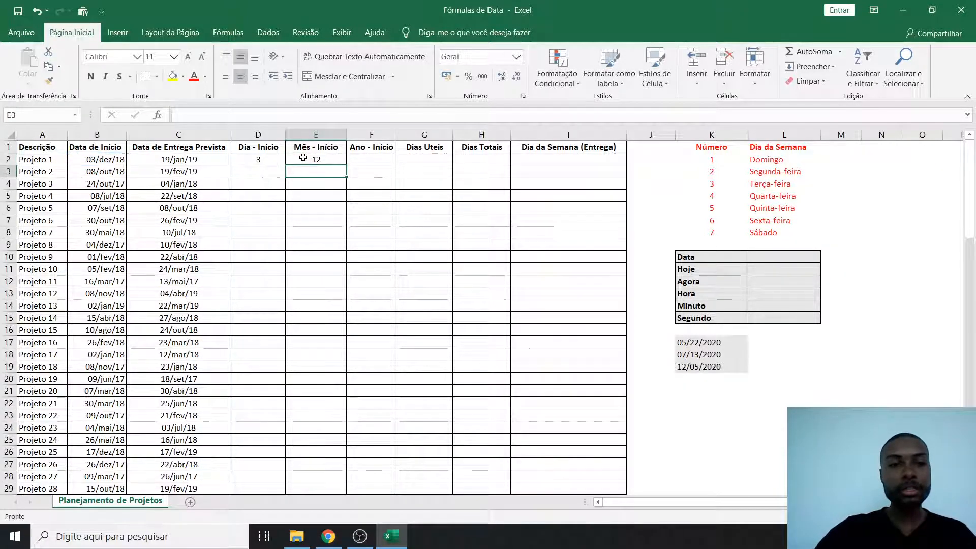
Enter =ANO(B2) in F2 to extract the year from Projeto 1's start date.
{"action": "left_click", "coordinate": [363, 159]}
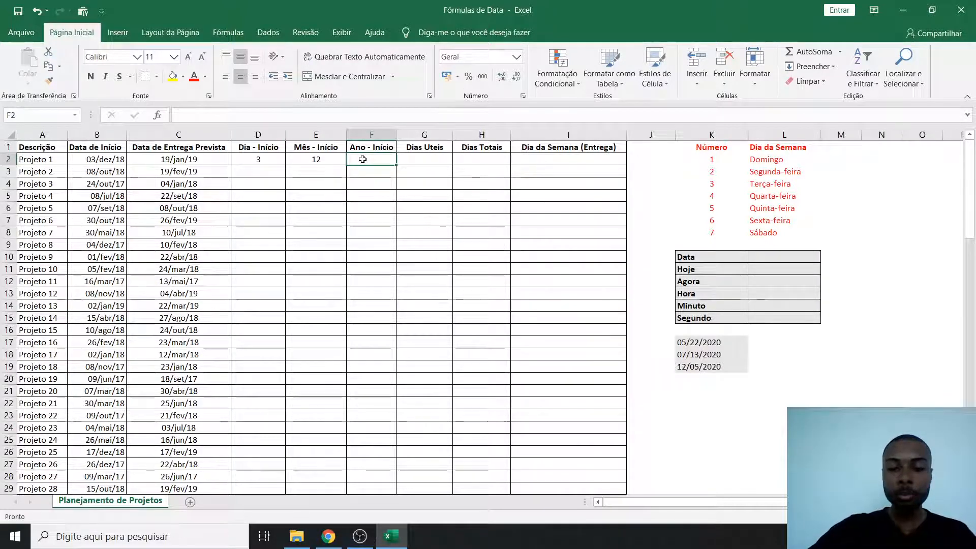
{"action": "type", "text": "=ano"}
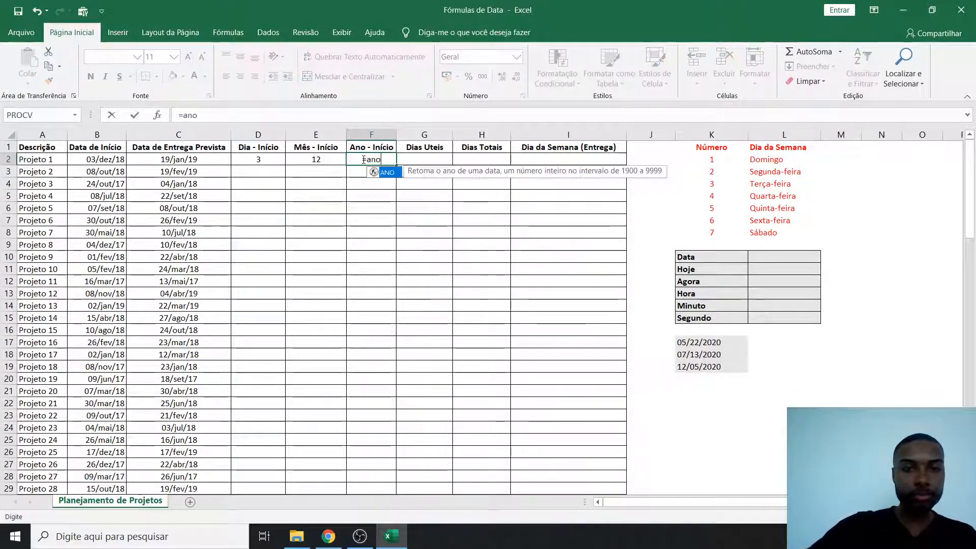
{"action": "key", "text": "Tab"}
{"action": "key", "text": "Left"}
{"action": "key", "text": "Left"}
{"action": "key", "text": "Left"}
{"action": "key", "text": "Left"}
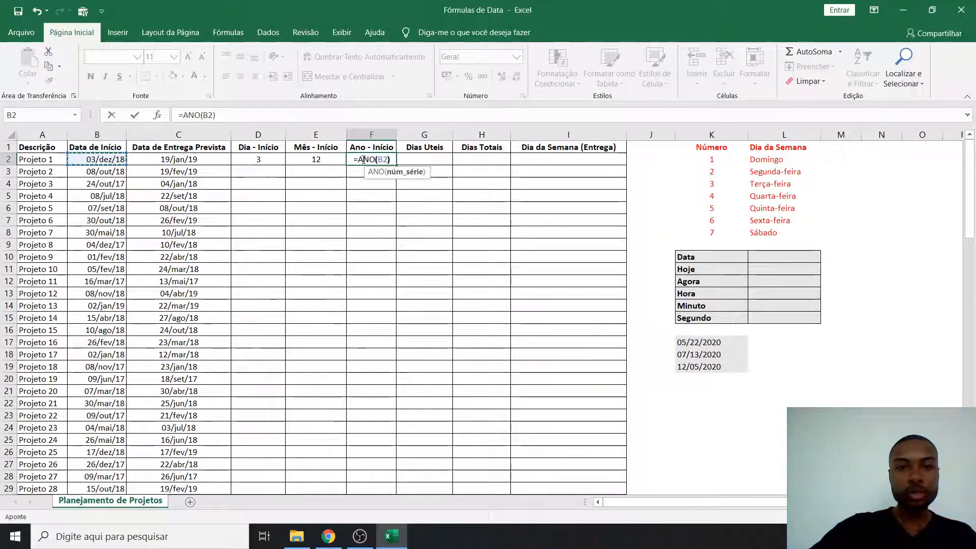
{"action": "key", "text": "Return"}
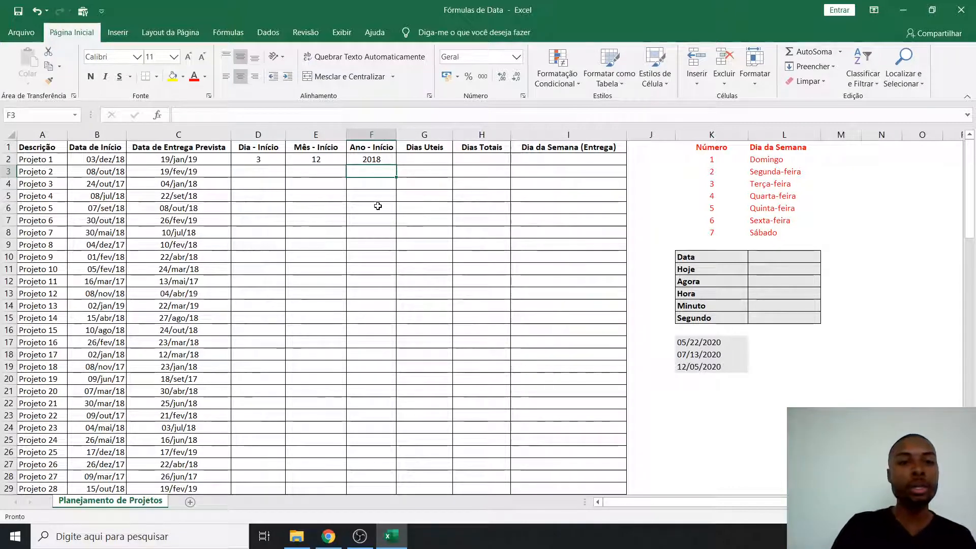
Fill the day, month and year formulas in D2, E2 and F2 down their columns for all projects.
{"action": "left_click", "coordinate": [267, 161]}
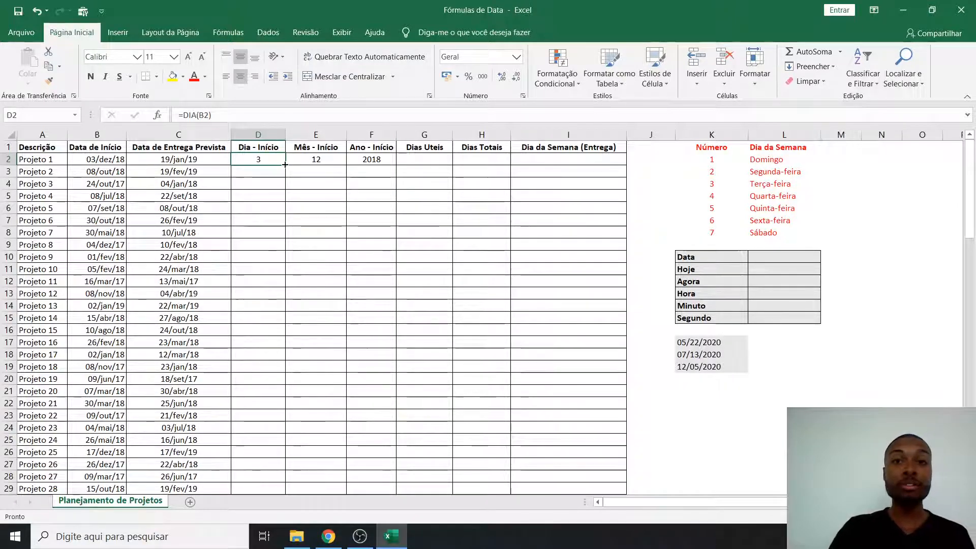
{"action": "double_click", "coordinate": [285, 164]}
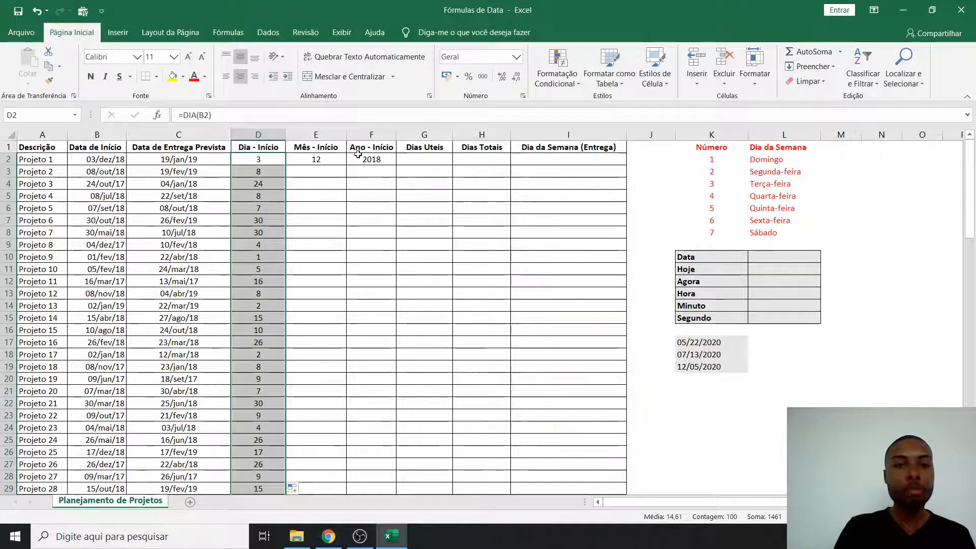
{"action": "left_click", "coordinate": [335, 157]}
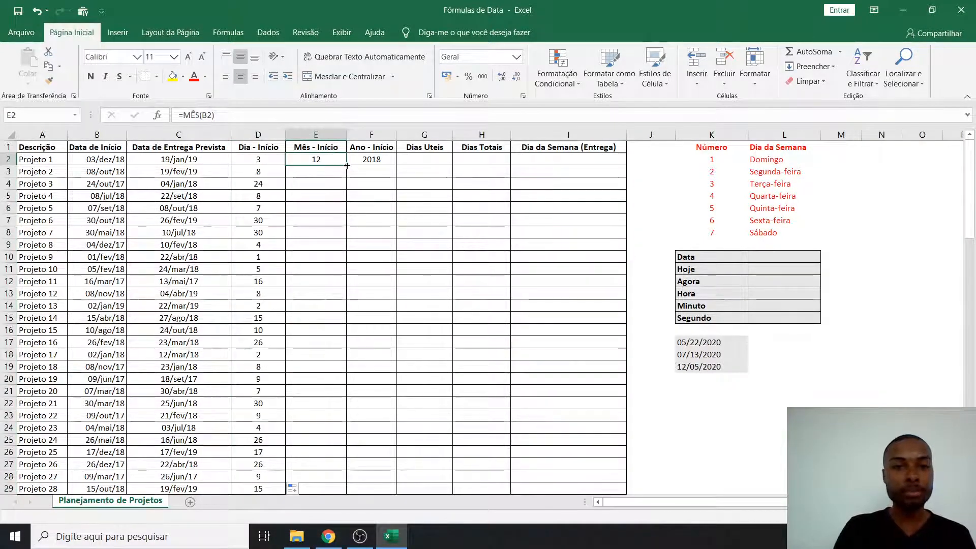
{"action": "double_click", "coordinate": [347, 165]}
{"action": "left_click", "coordinate": [376, 160]}
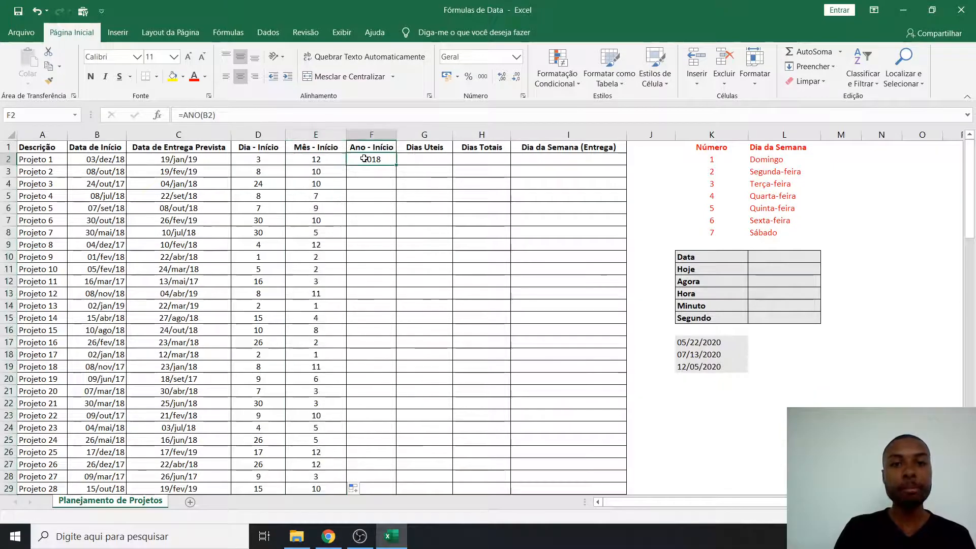
{"action": "double_click", "coordinate": [398, 164]}
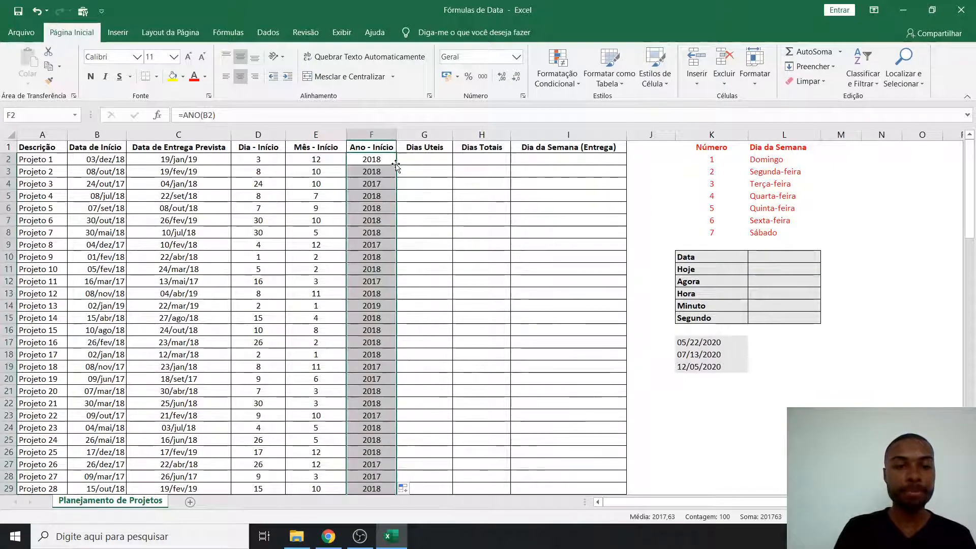
{"action": "left_click", "coordinate": [416, 159]}
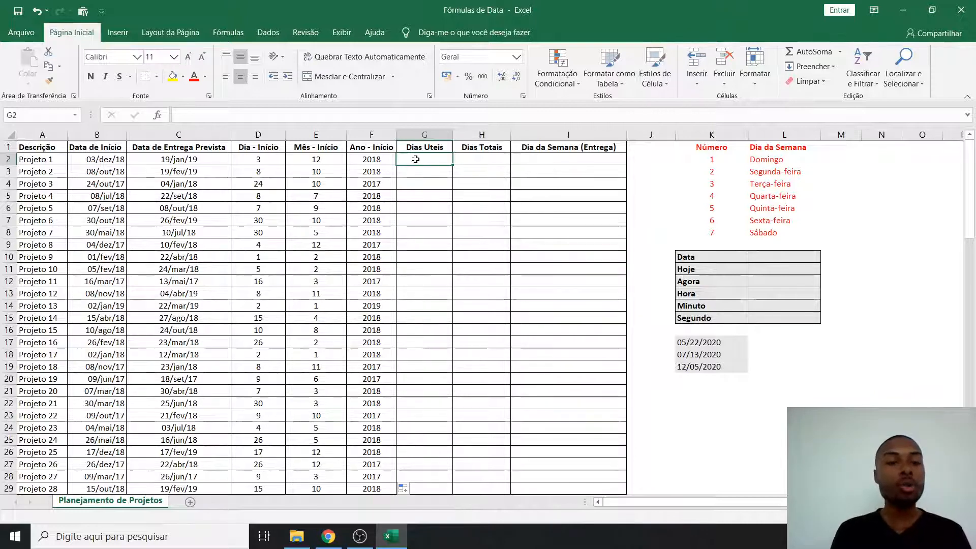
{"action": "left_click", "coordinate": [87, 161]}
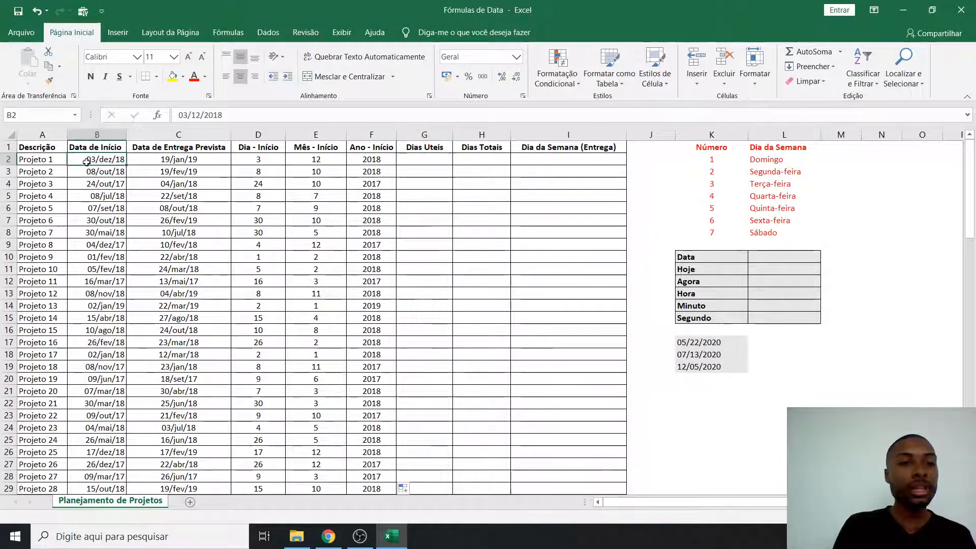
{"action": "left_click", "coordinate": [150, 158]}
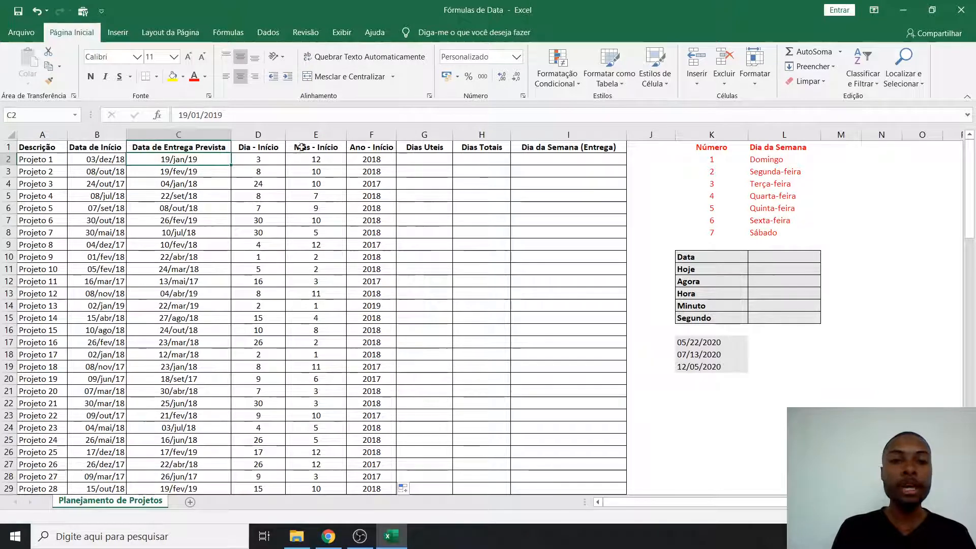
Begin a DIATRABALHOTOTAL formula in G2, under Dias Uteis, for Projeto 1's working days.
{"action": "left_click", "coordinate": [416, 160]}
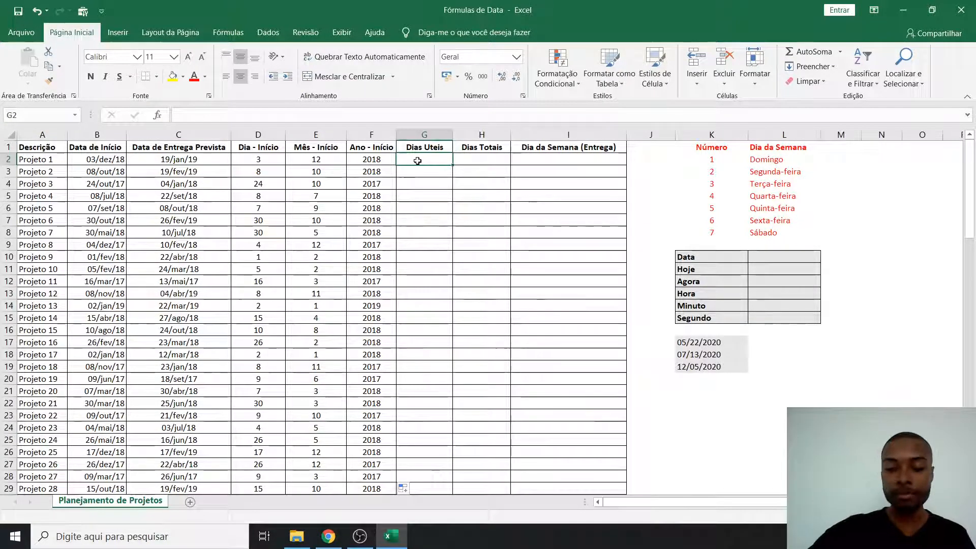
{"action": "type", "text": "=dia"}
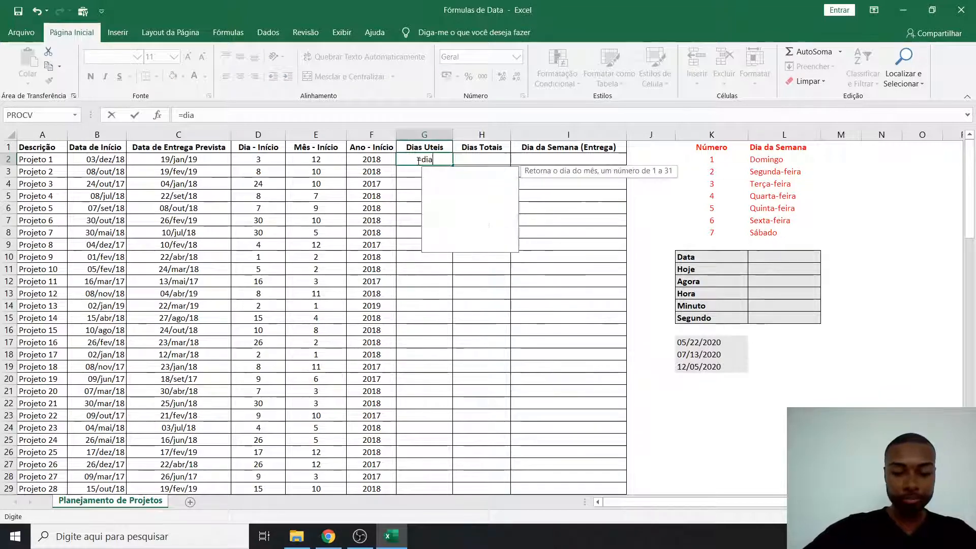
{"action": "type", "text": ".tra"}
{"action": "key", "text": "BackSpace"}
{"action": "key", "text": "BackSpace"}
{"action": "key", "text": "BackSpace"}
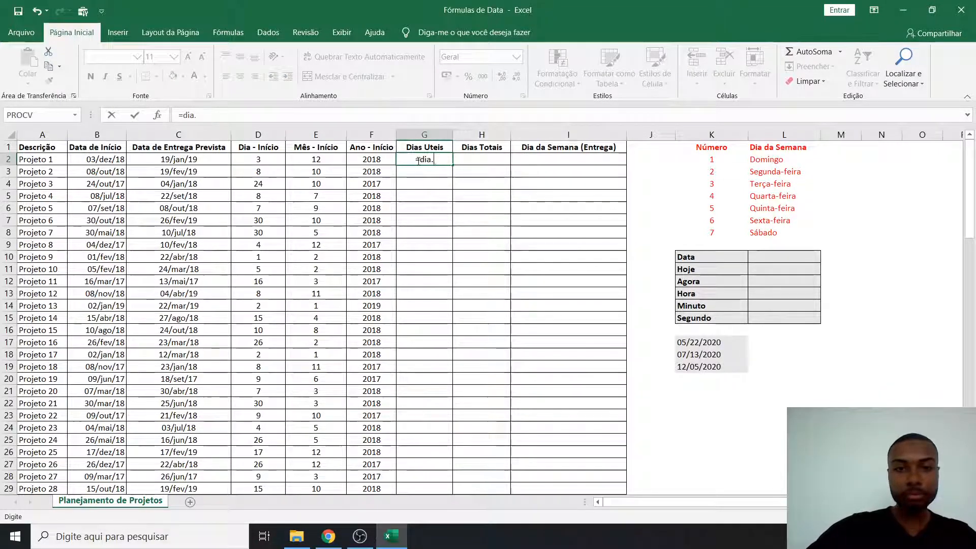
{"action": "key", "text": "BackSpace"}
{"action": "type", "text": "tra"}
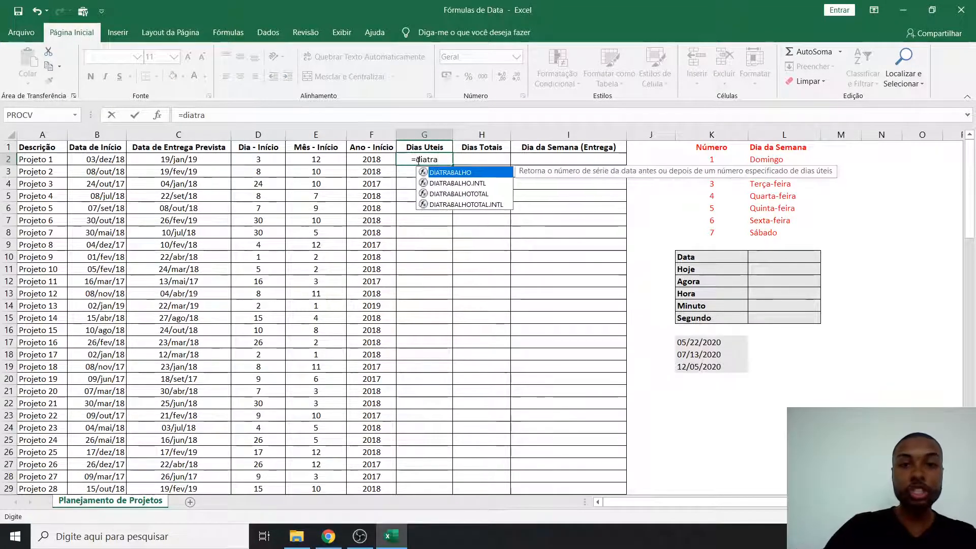
{"action": "key", "text": "Down"}
{"action": "key", "text": "Down"}
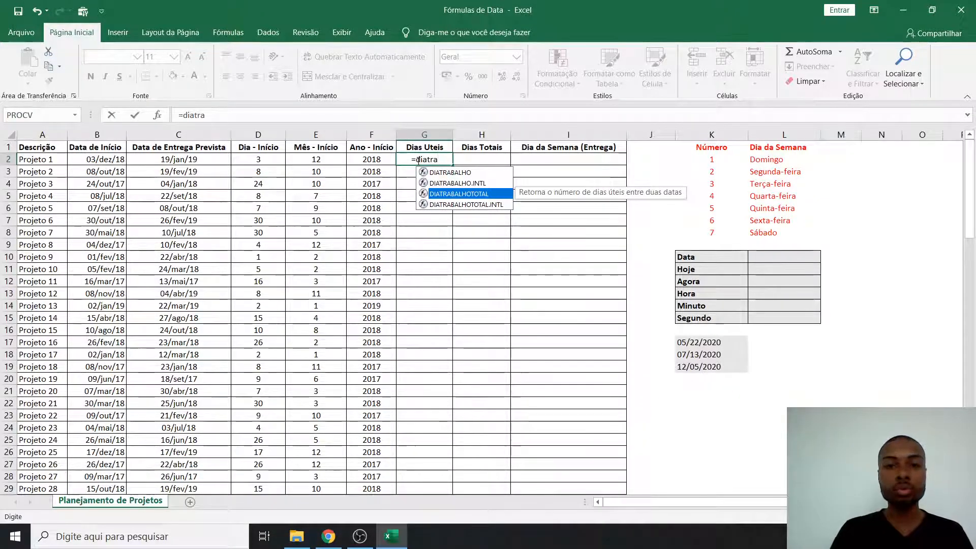
{"action": "key", "text": "Tab"}
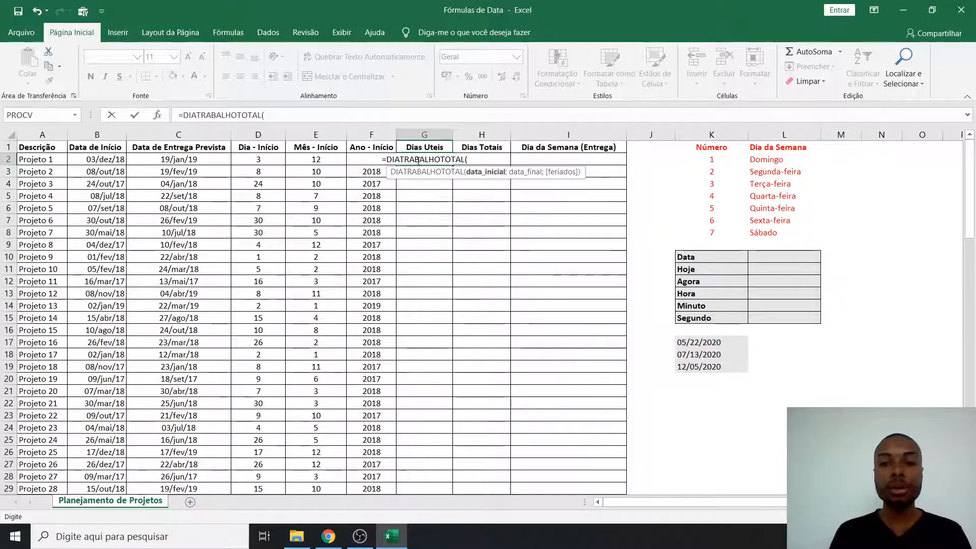
Complete the formula in G2 as =DIATRABALHOTOTAL(B2;C2) to count Projeto 1's working days from start to planned delivery.
{"action": "key", "text": "Left"}
{"action": "key", "text": "Left"}
{"action": "key", "text": "Left"}
{"action": "key", "text": "Left"}
{"action": "key", "text": "Left"}
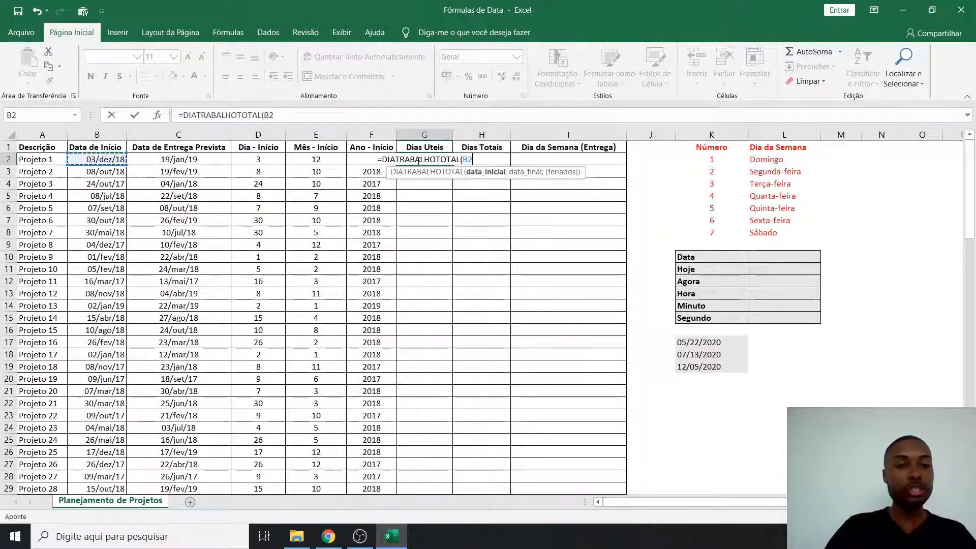
{"action": "type", "text": ";"}
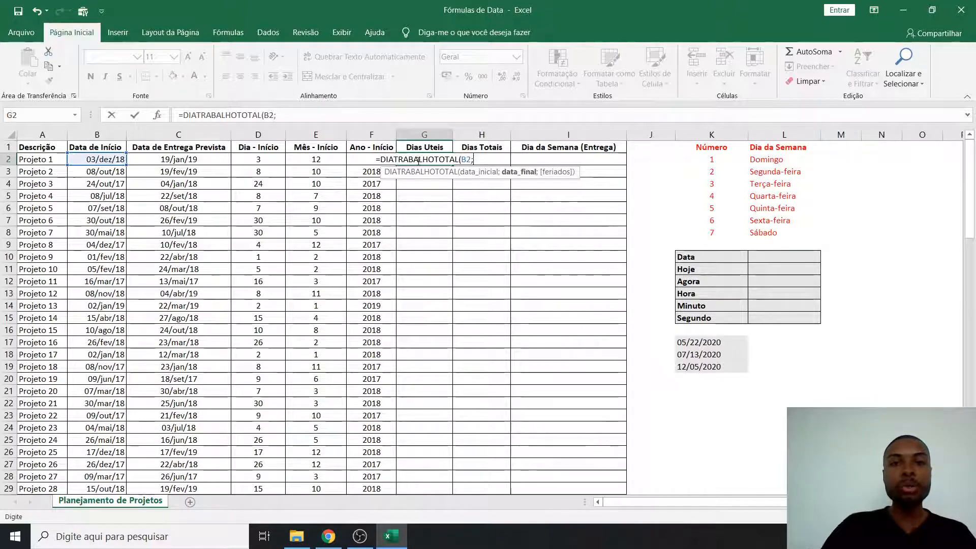
{"action": "key", "text": "Left"}
{"action": "key", "text": "Left"}
{"action": "key", "text": "Left"}
{"action": "key", "text": "Left"}
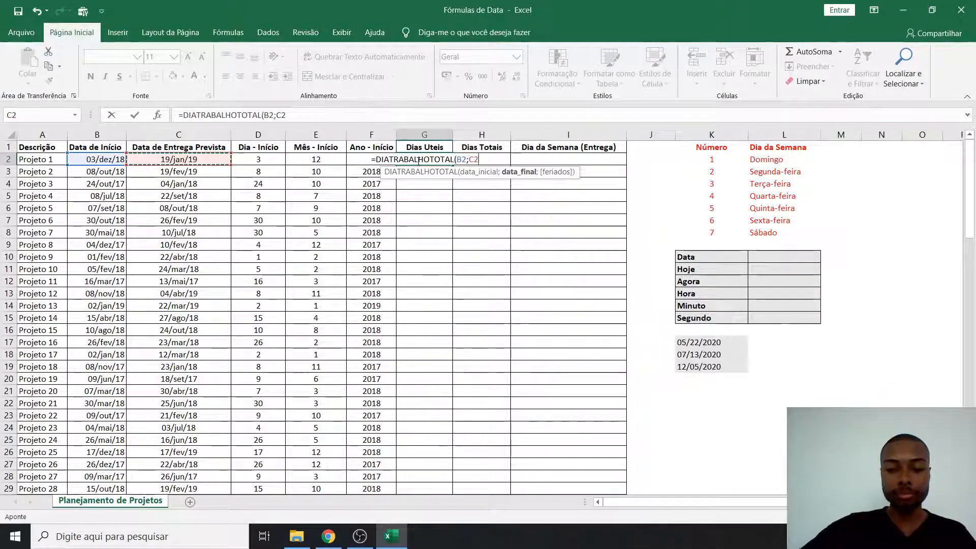
{"action": "type", "text": ")"}
{"action": "key", "text": "Return"}
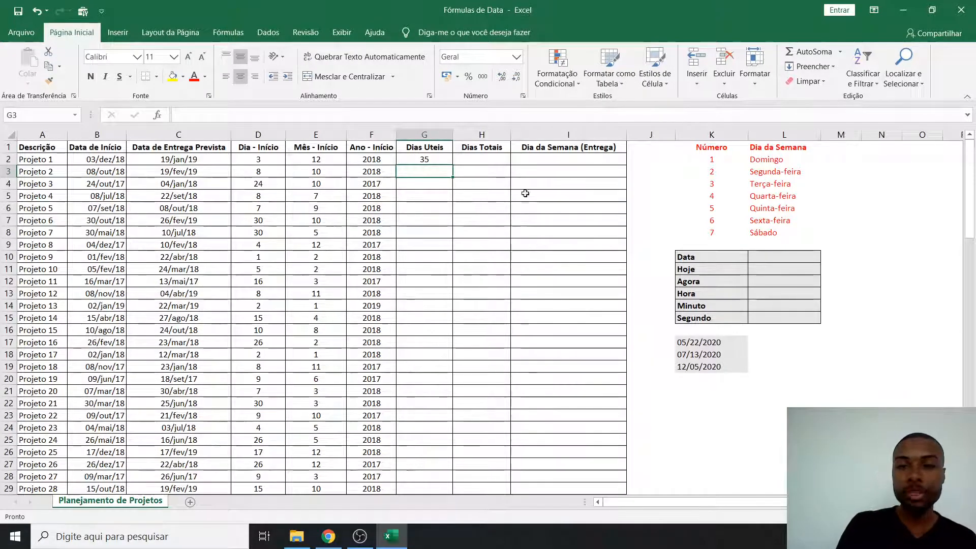
Enter 05/12/18 in J2 as an example holiday date within Projeto 1's period.
{"action": "left_click", "coordinate": [637, 160]}
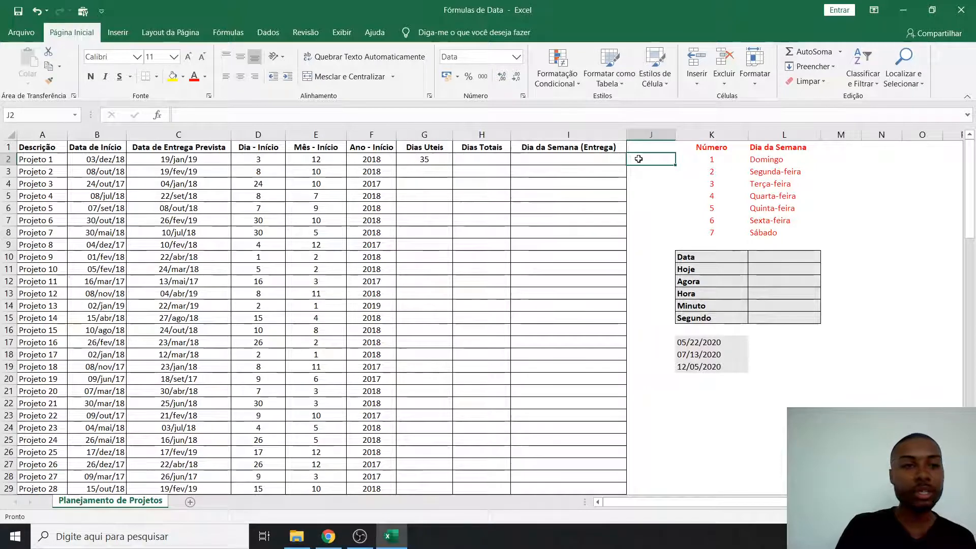
{"action": "type", "text": "05"}
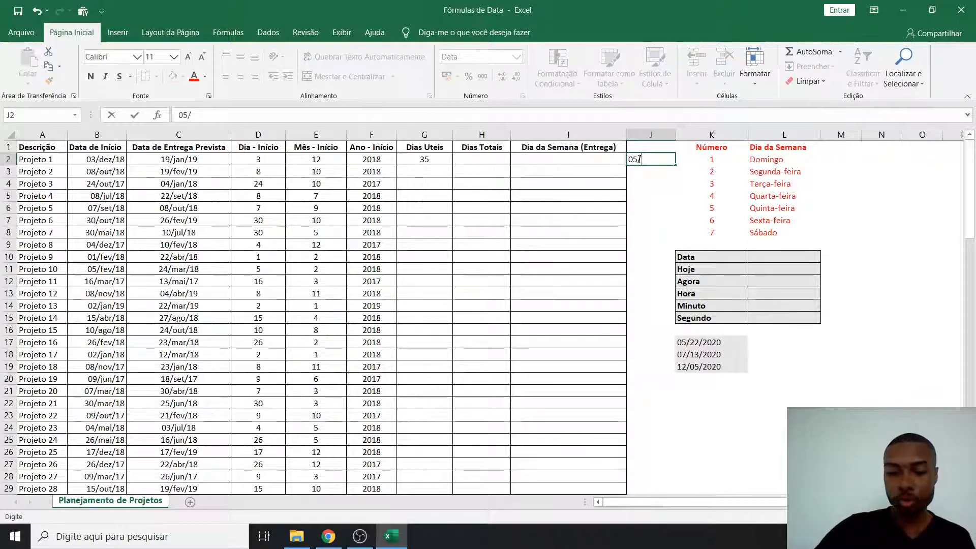
{"action": "type", "text": "/12/18"}
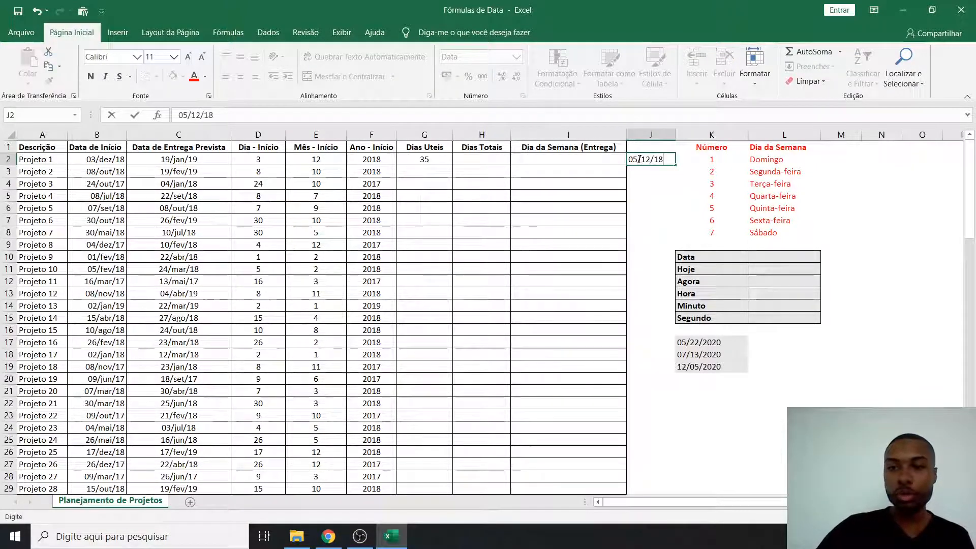
{"action": "key", "text": "Return"}
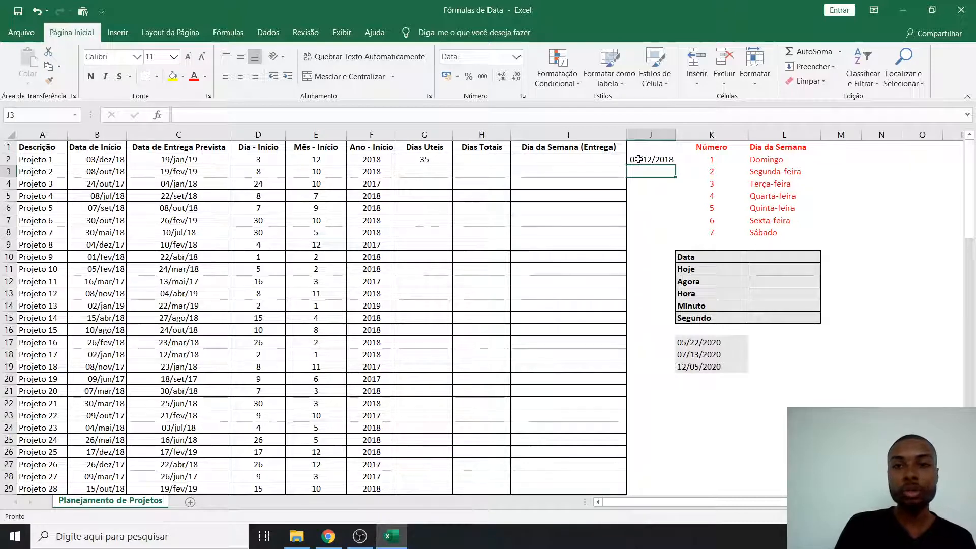
{"action": "left_click", "coordinate": [639, 159]}
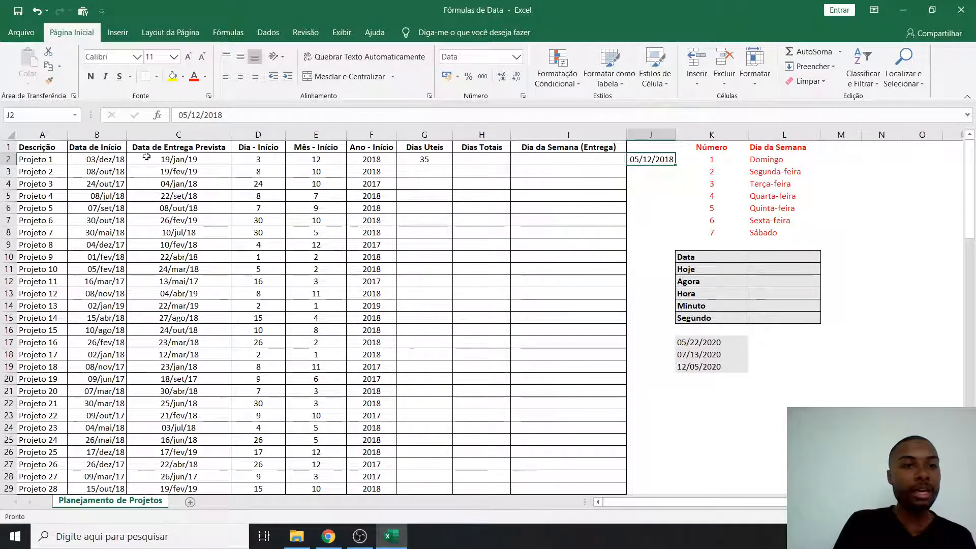
{"action": "left_click", "coordinate": [115, 158]}
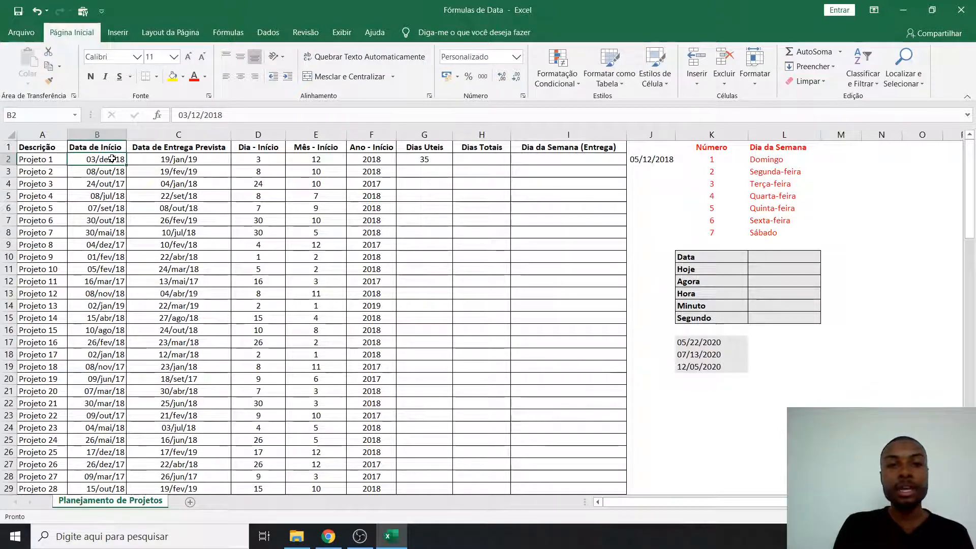
Add J2 as the holidays argument in G2, making the formula =DIATRABALHOTOTAL(B2;C2;J2).
{"action": "double_click", "coordinate": [430, 159]}
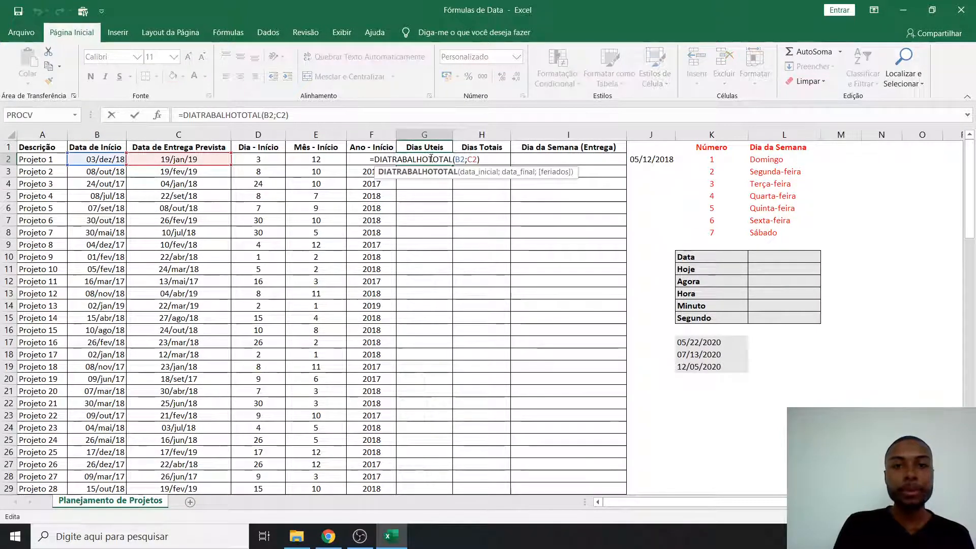
{"action": "left_click", "coordinate": [461, 160]}
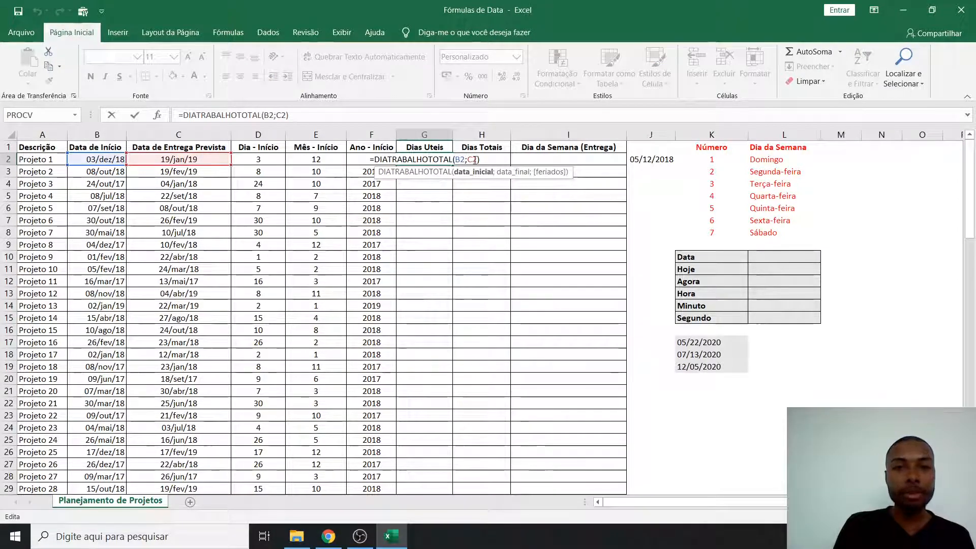
{"action": "left_click", "coordinate": [478, 160]}
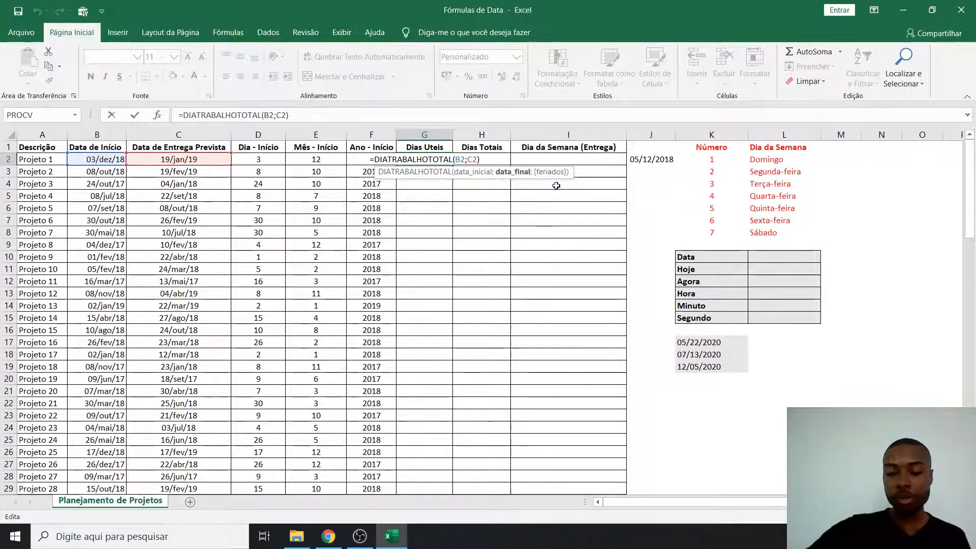
{"action": "type", "text": ";"}
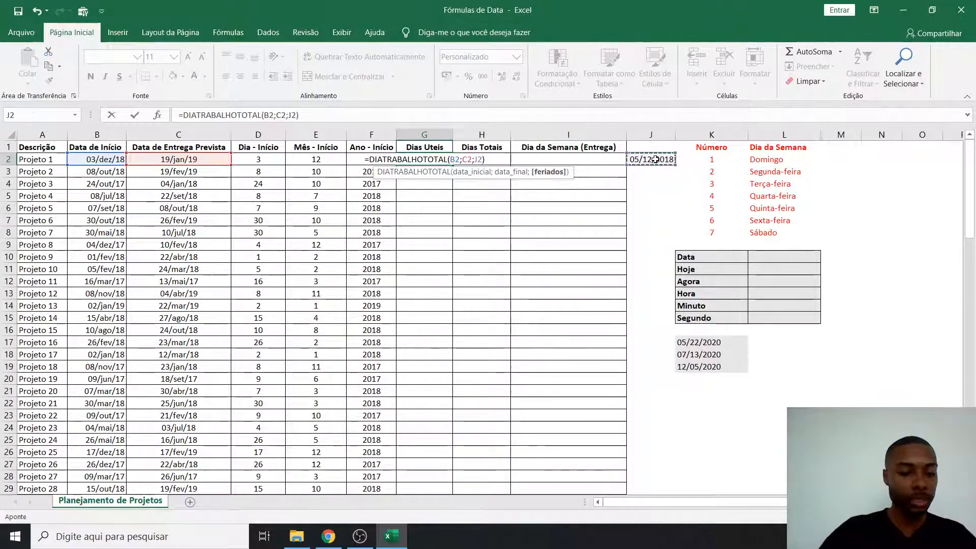
{"action": "key", "text": "Return"}
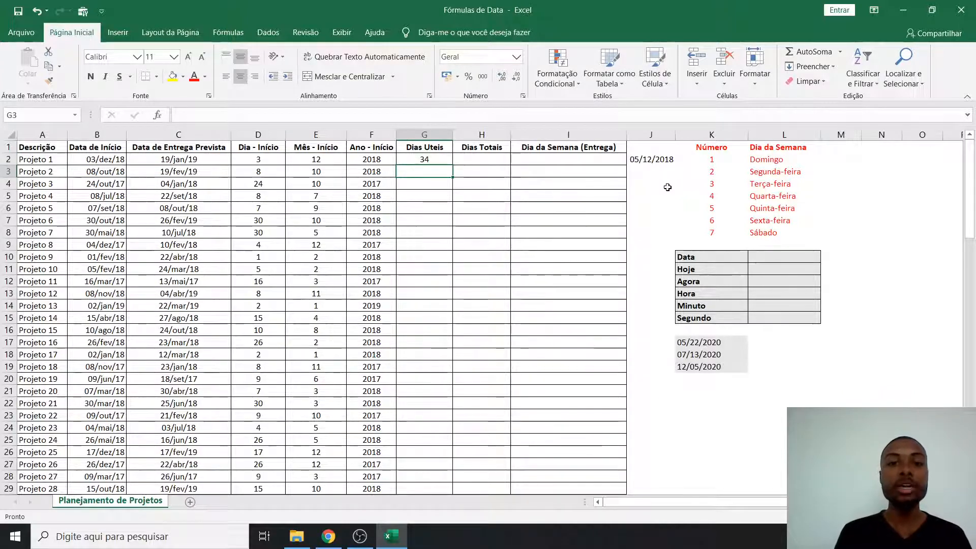
Remove the holidays argument from G2, restoring =DIATRABALHOTOTAL(B2;C2), and clear the example holiday date from J2.
{"action": "double_click", "coordinate": [449, 159]}
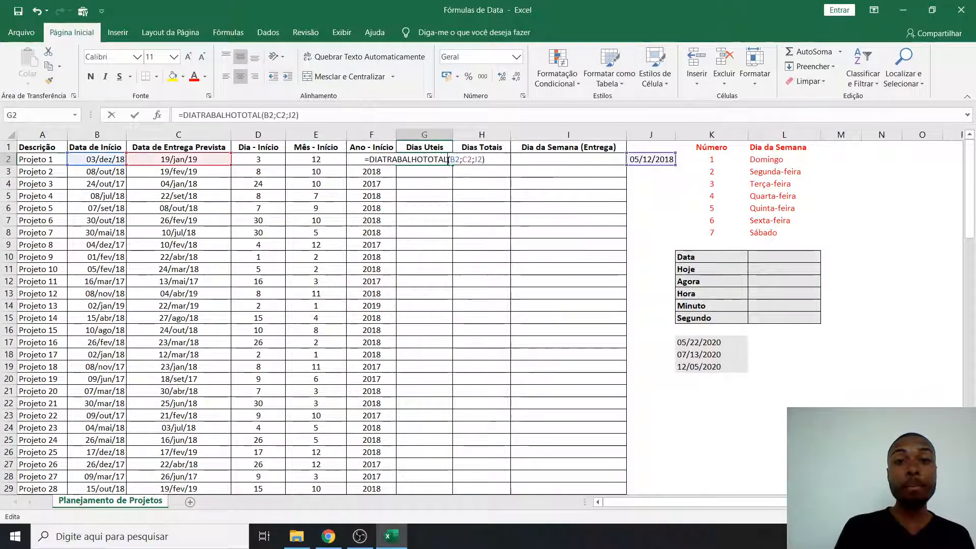
{"action": "left_click", "coordinate": [478, 160]}
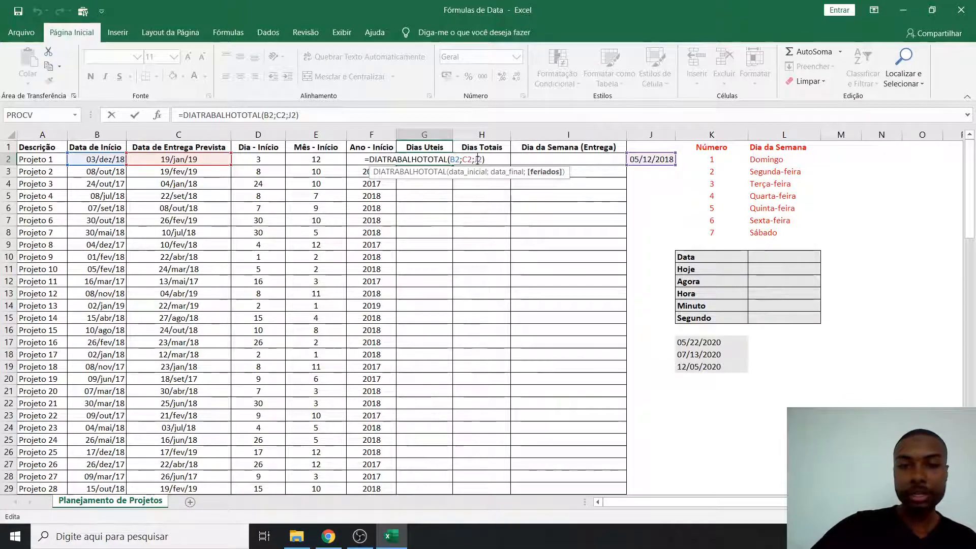
{"action": "key", "text": "BackSpace"}
{"action": "key", "text": "BackSpace"}
{"action": "key", "text": "BackSpace"}
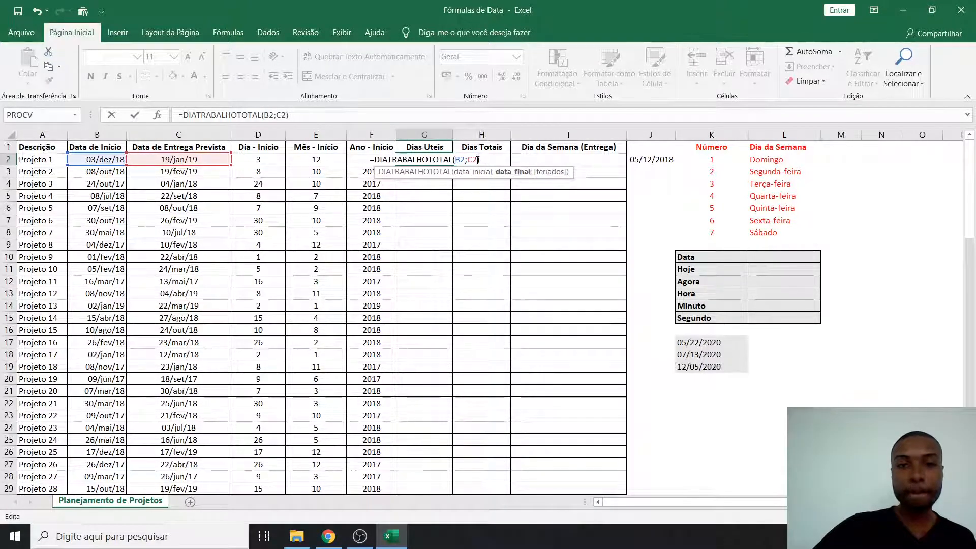
{"action": "key", "text": "Return"}
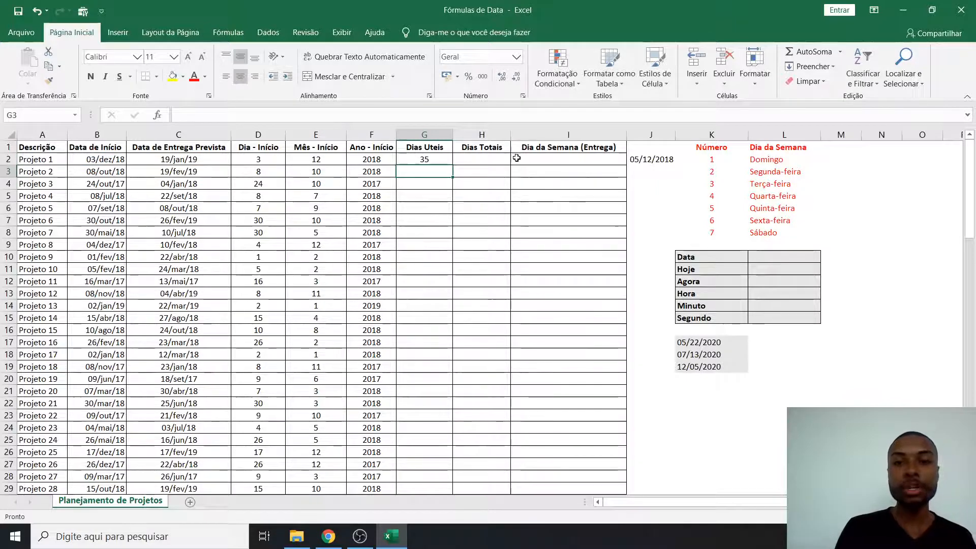
{"action": "left_click", "coordinate": [650, 159]}
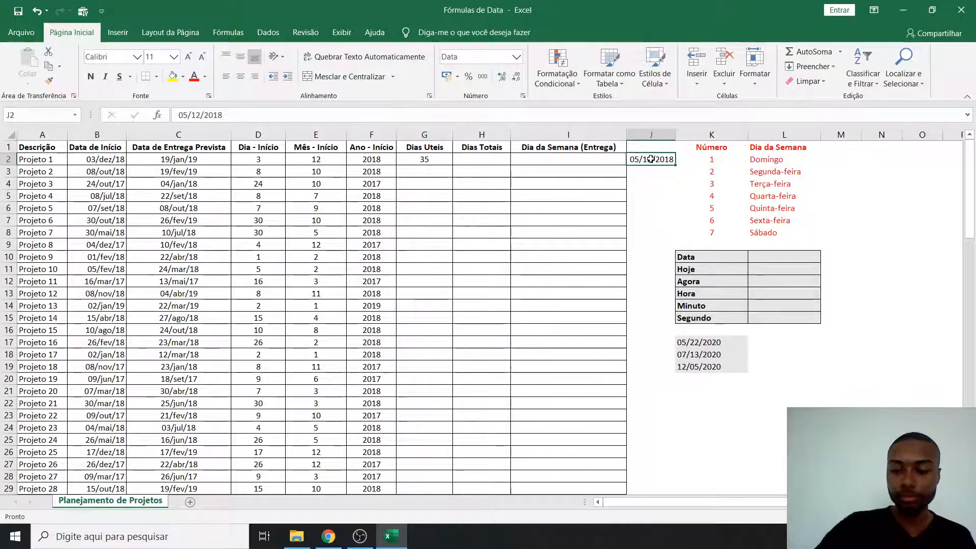
{"action": "key", "text": "Delete"}
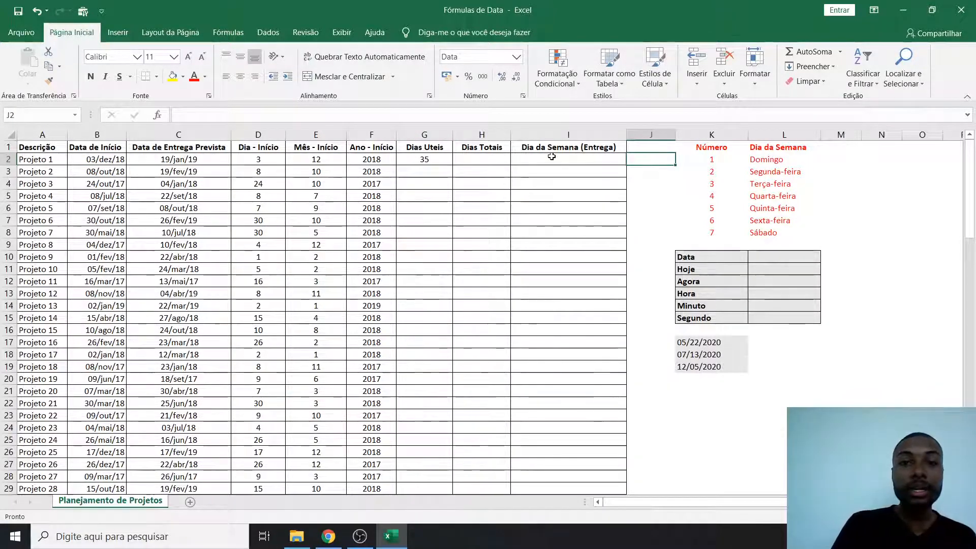
Enter =DIAS(C2;B2) in H2, under Dias Totais, to calculate the total days between Projeto 1's start and delivery dates.
{"action": "left_click", "coordinate": [486, 159]}
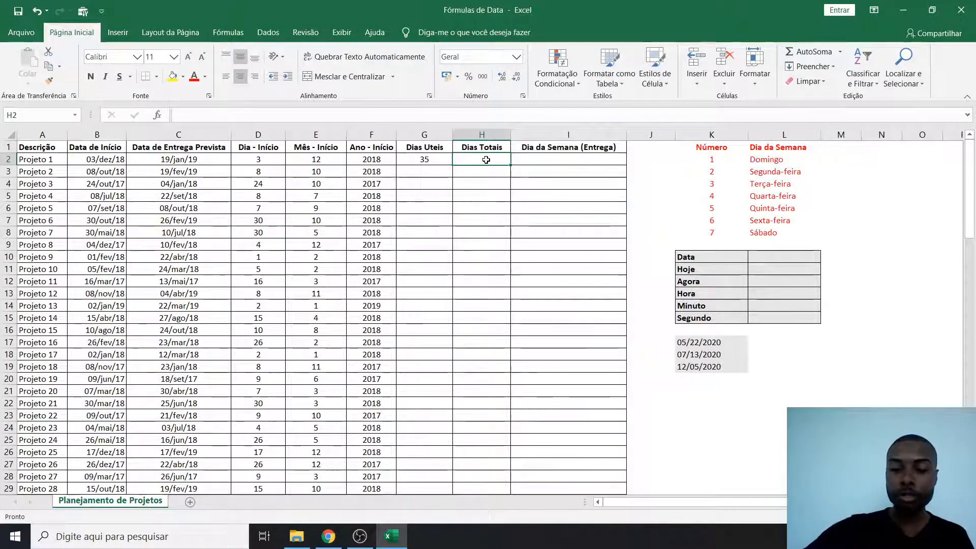
{"action": "type", "text": "="}
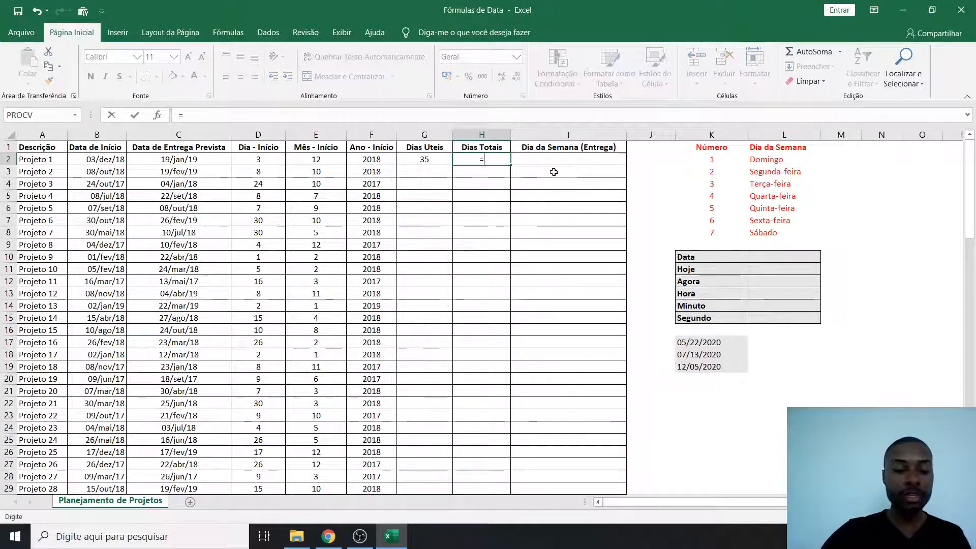
{"action": "type", "text": "dias"}
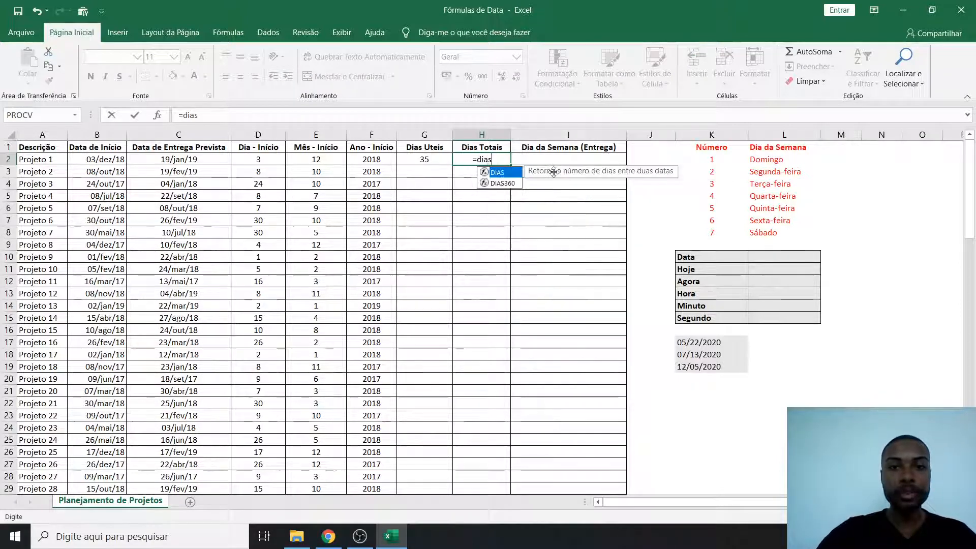
{"action": "key", "text": "Tab"}
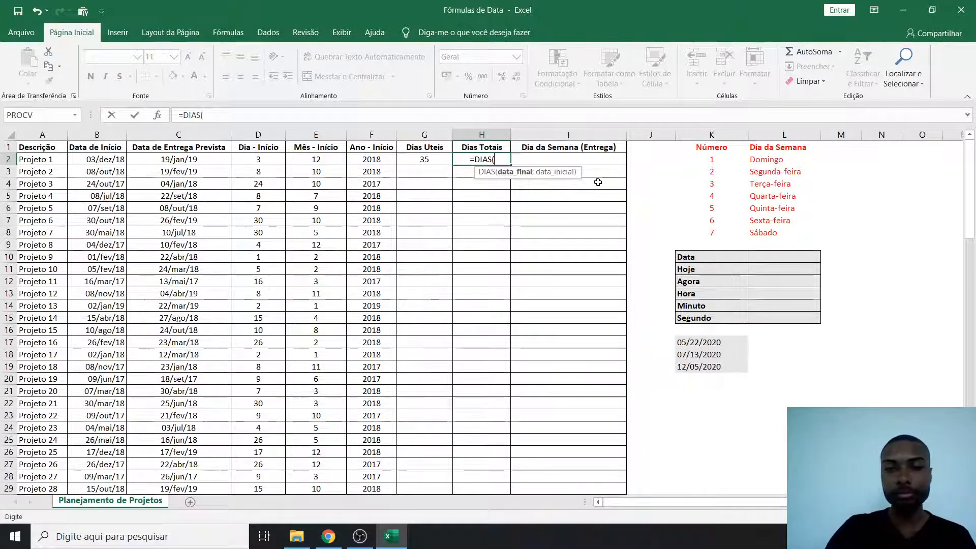
{"action": "key", "text": "Left"}
{"action": "key", "text": "Left"}
{"action": "key", "text": "Left"}
{"action": "key", "text": "Left"}
{"action": "key", "text": "Left"}
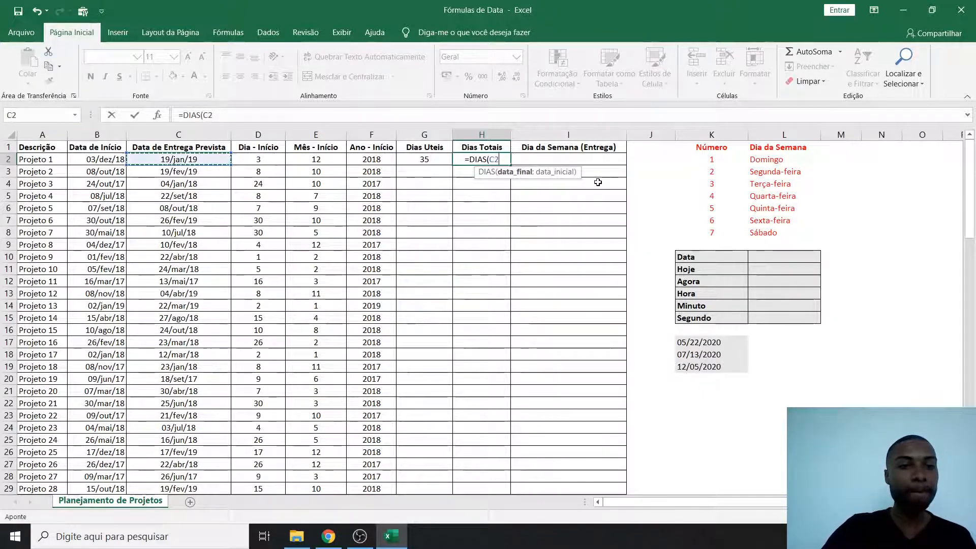
{"action": "type", "text": ";"}
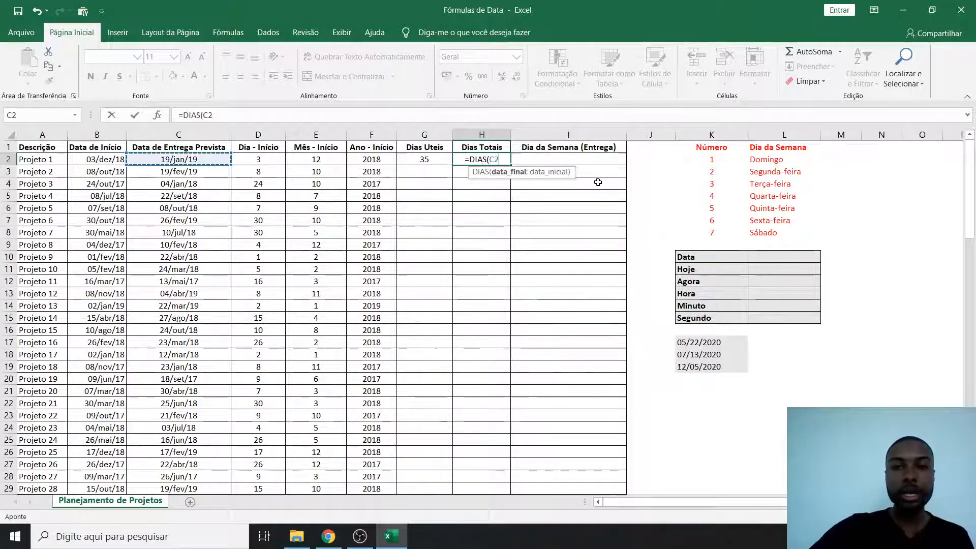
{"action": "key", "text": "Left"}
{"action": "key", "text": "Left"}
{"action": "key", "text": "Left"}
{"action": "key", "text": "Left"}
{"action": "key", "text": "Left"}
{"action": "key", "text": "Left"}
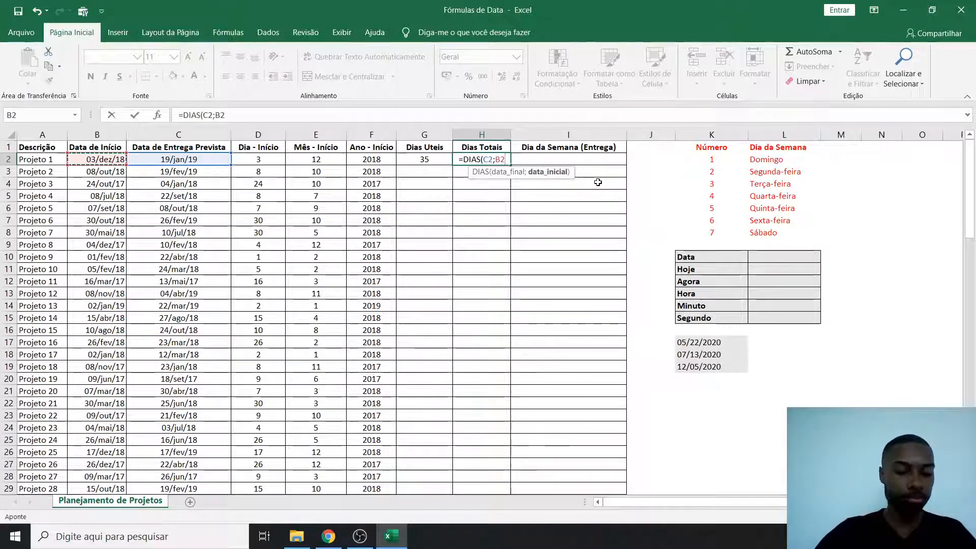
{"action": "type", "text": ")"}
{"action": "key", "text": "Return"}
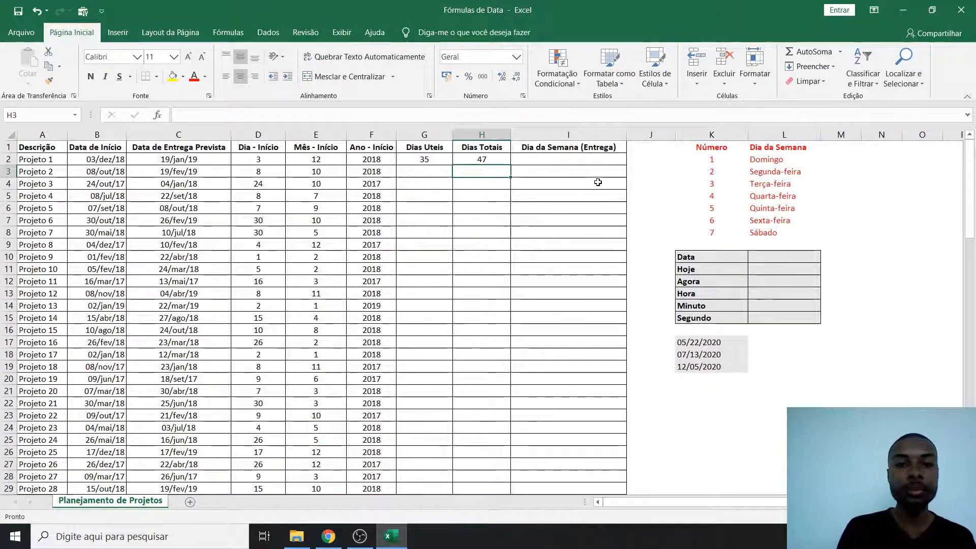
Fill the Dias Uteis and Dias Totais formulas in G2 and H2 down their columns for all projects.
{"action": "left_click", "coordinate": [433, 160]}
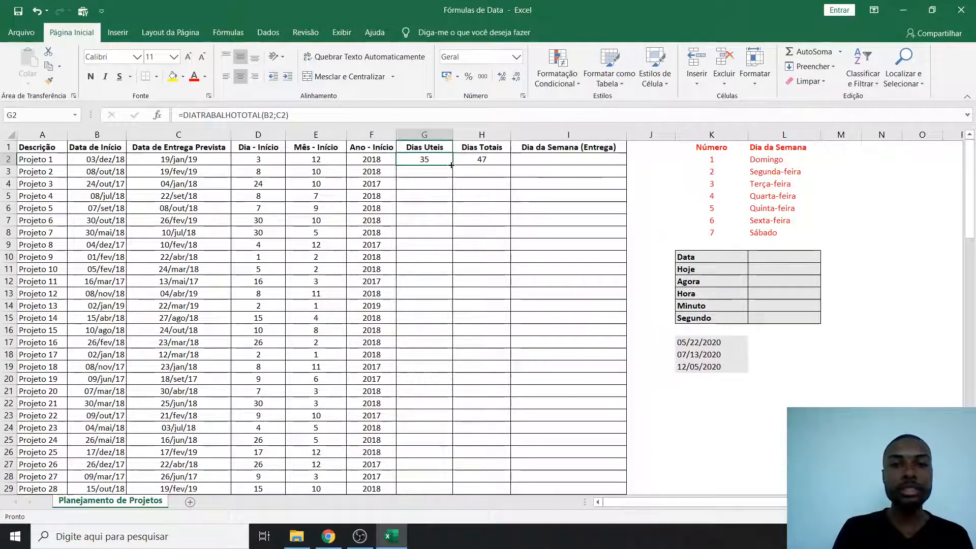
{"action": "double_click", "coordinate": [452, 164]}
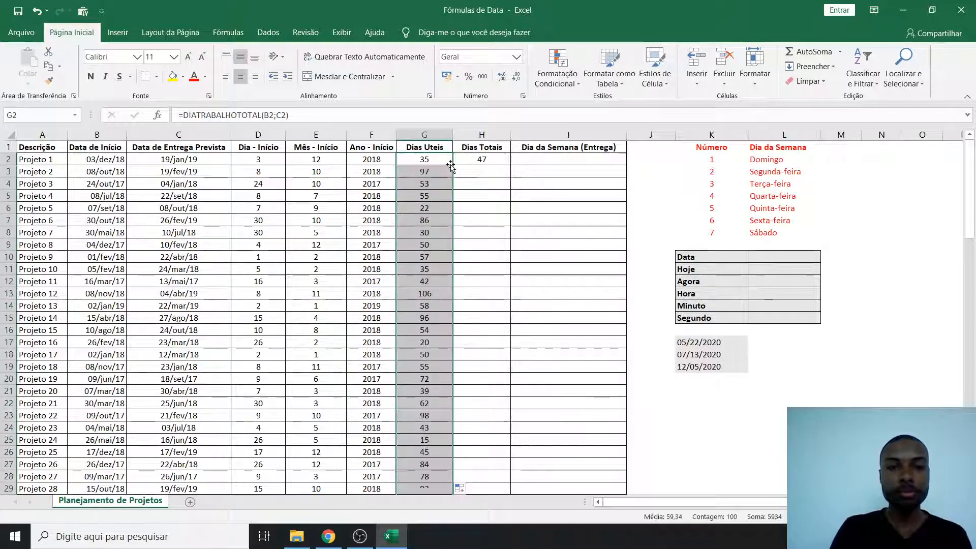
{"action": "left_click", "coordinate": [478, 160]}
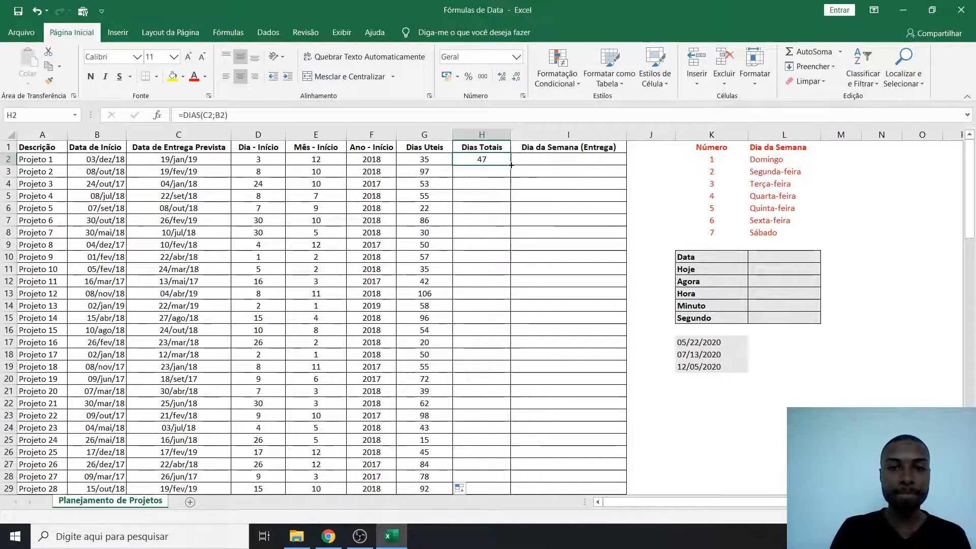
{"action": "double_click", "coordinate": [511, 165]}
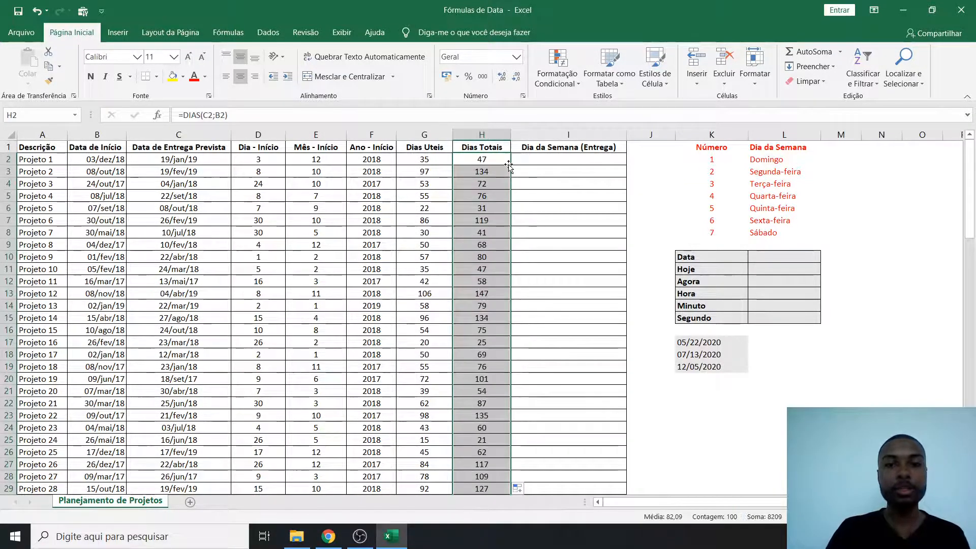
{"action": "left_click", "coordinate": [491, 161]}
{"action": "left_click", "coordinate": [486, 229]}
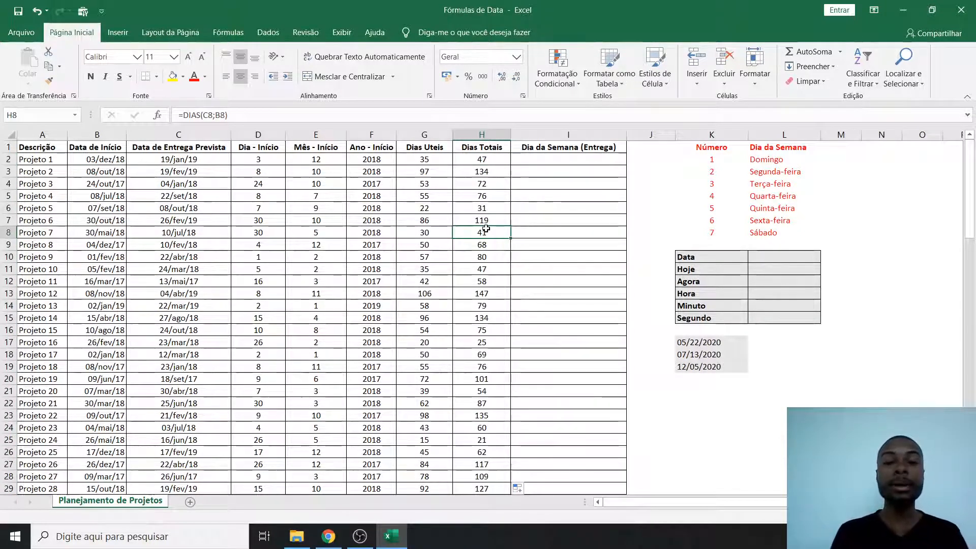
Try =DIA.DA.SEMANA(C2) in I2, under Dia da Semana (Entrega), for Projeto 1's delivery date and clear the cell again.
{"action": "left_click", "coordinate": [559, 159]}
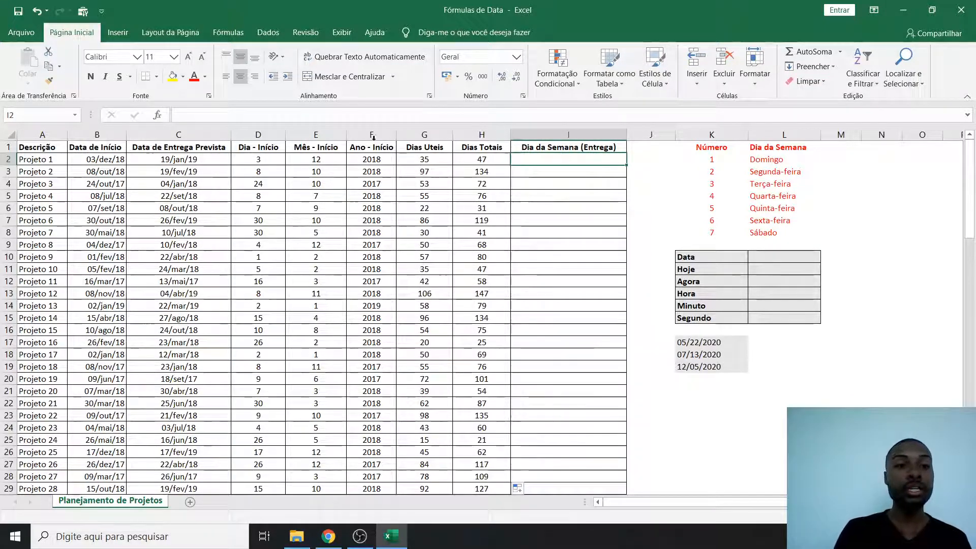
{"action": "left_click", "coordinate": [216, 159]}
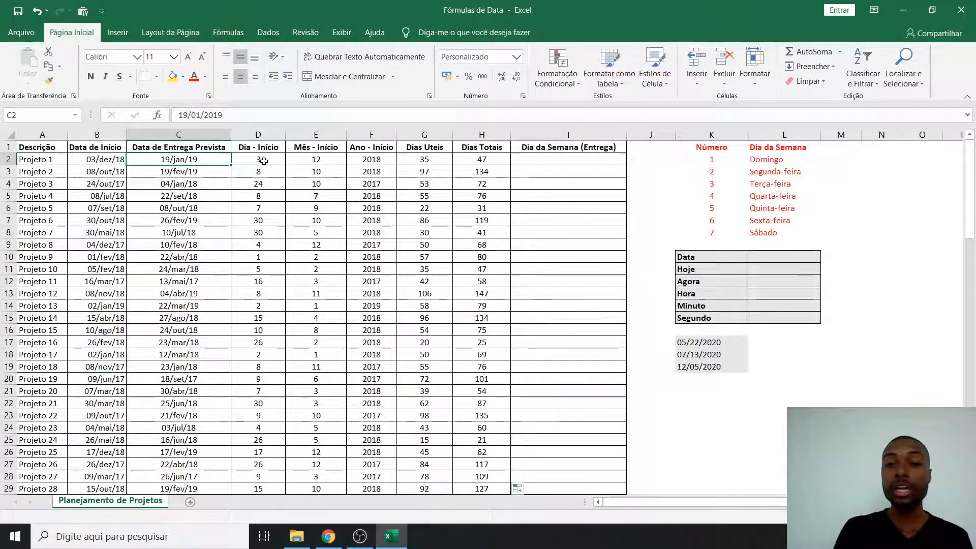
{"action": "left_click", "coordinate": [721, 157]}
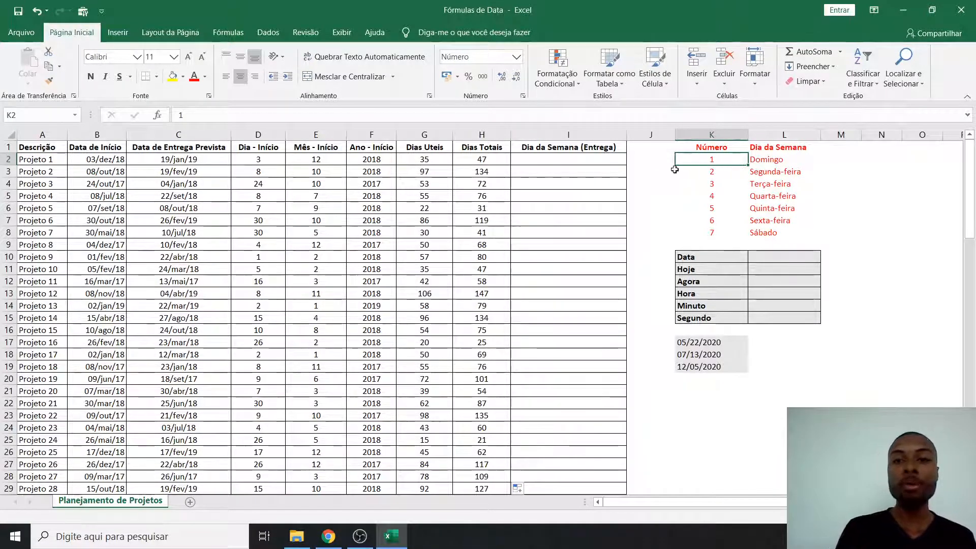
{"action": "left_click", "coordinate": [604, 161]}
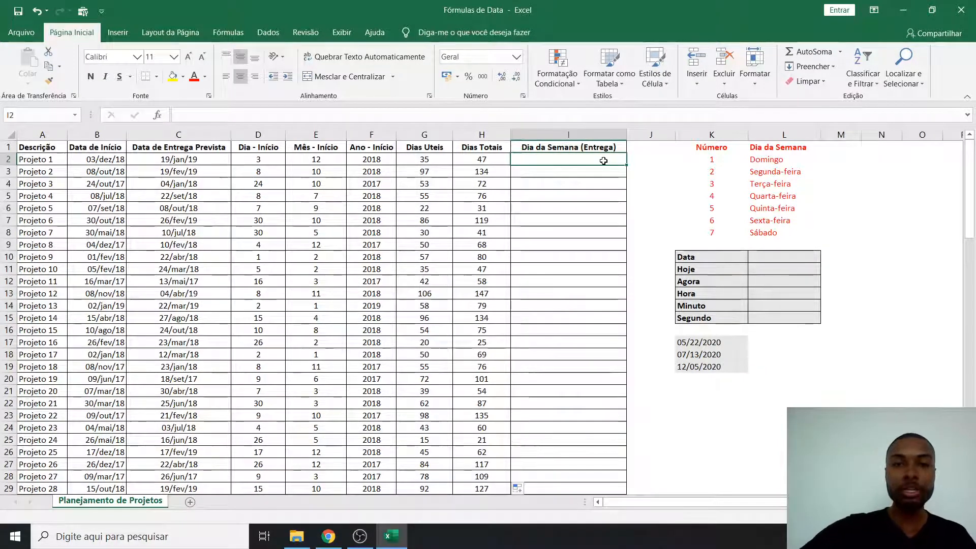
{"action": "type", "text": "=dia"}
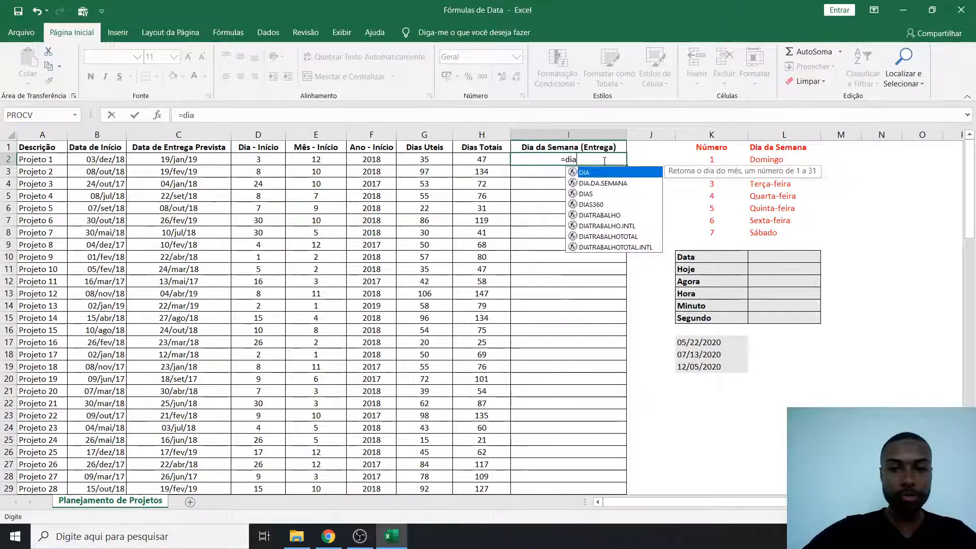
{"action": "type", "text": ".da.s"}
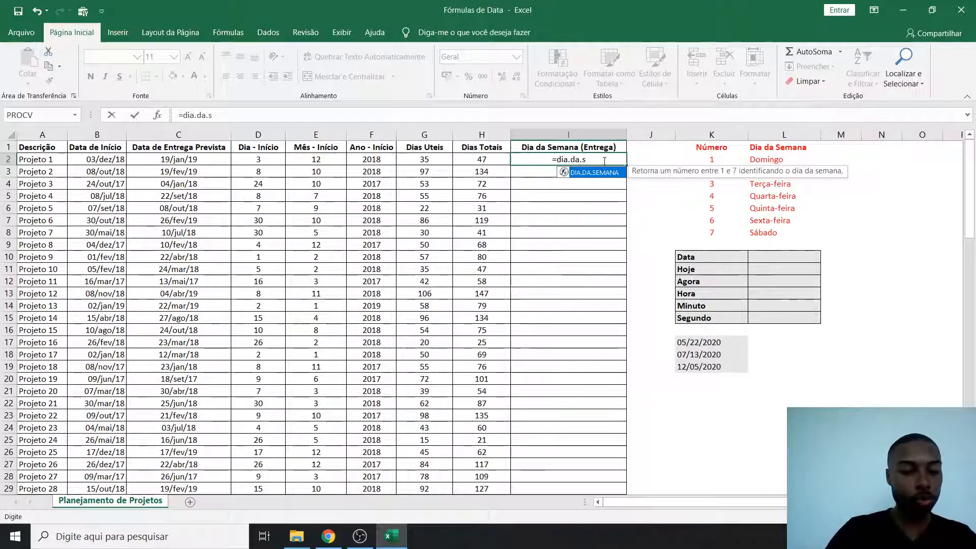
{"action": "key", "text": "Tab"}
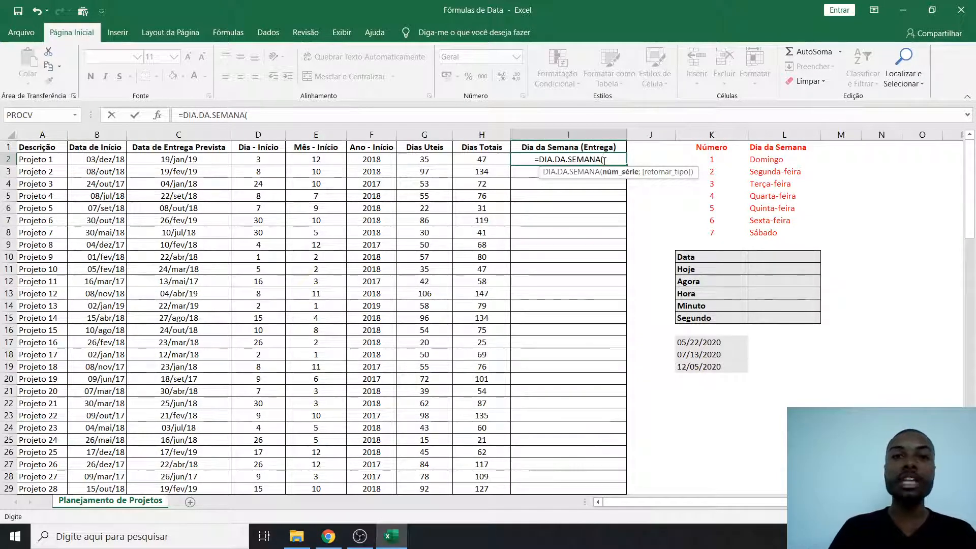
{"action": "key", "text": "Left"}
{"action": "key", "text": "Left"}
{"action": "key", "text": "Left"}
{"action": "key", "text": "Left"}
{"action": "key", "text": "Left"}
{"action": "key", "text": "Left"}
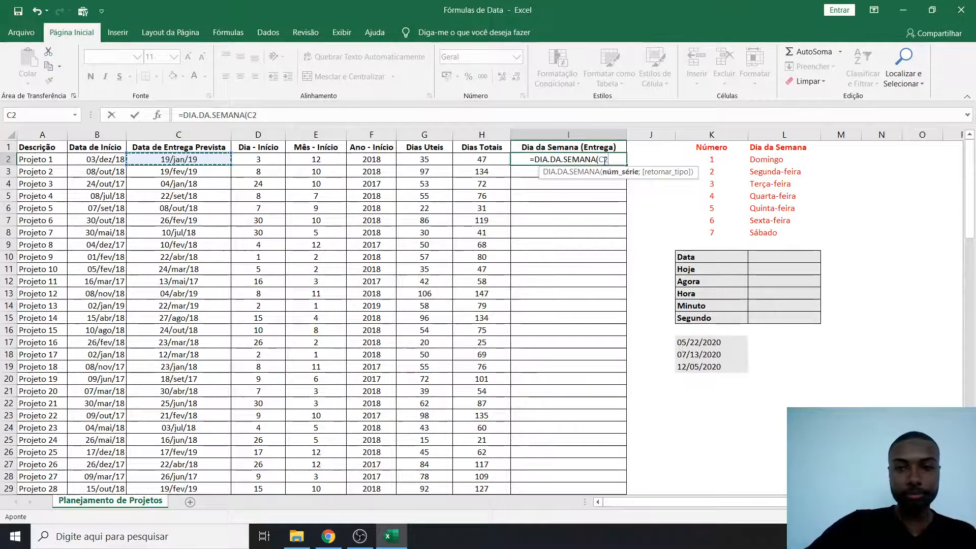
{"action": "type", "text": ")"}
{"action": "key", "text": "Return"}
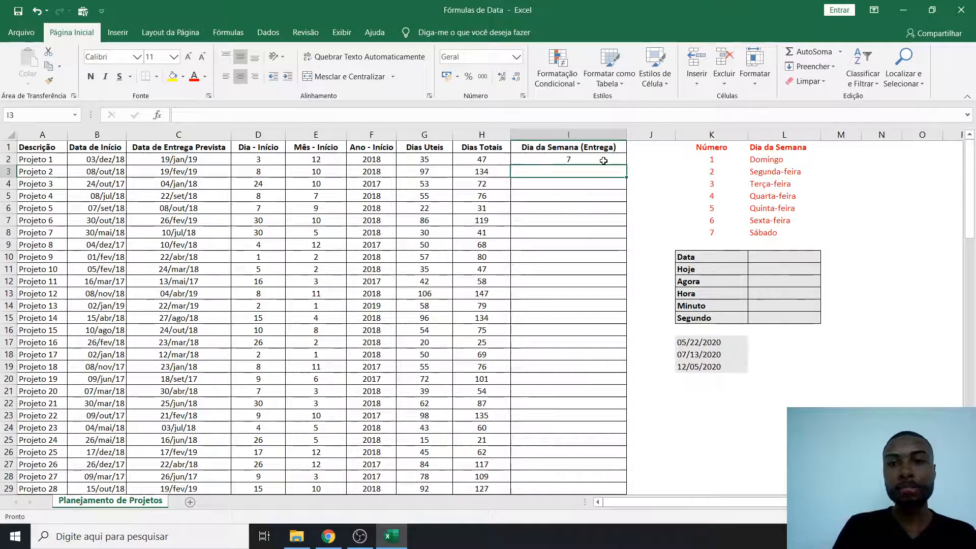
{"action": "left_click", "coordinate": [604, 161]}
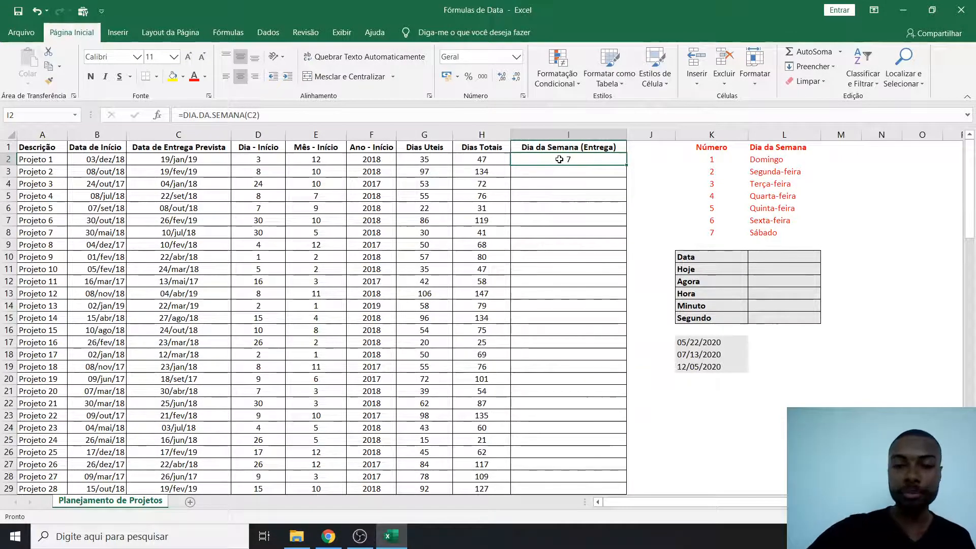
{"action": "key", "text": "Delete"}
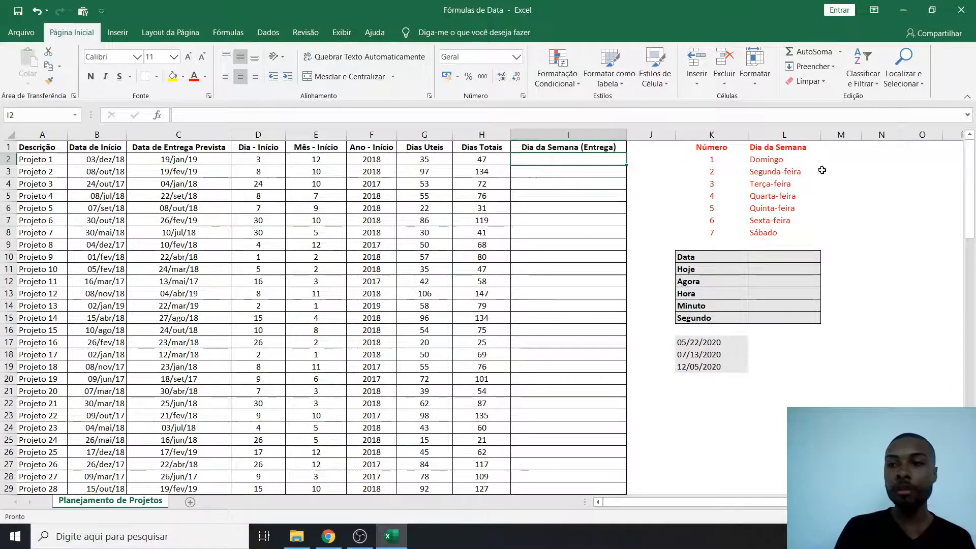
Enter =DIA.DA.SEMANA(C2) in helper cell N2 to get the weekday number of Projeto 1's delivery date.
{"action": "left_click", "coordinate": [880, 159]}
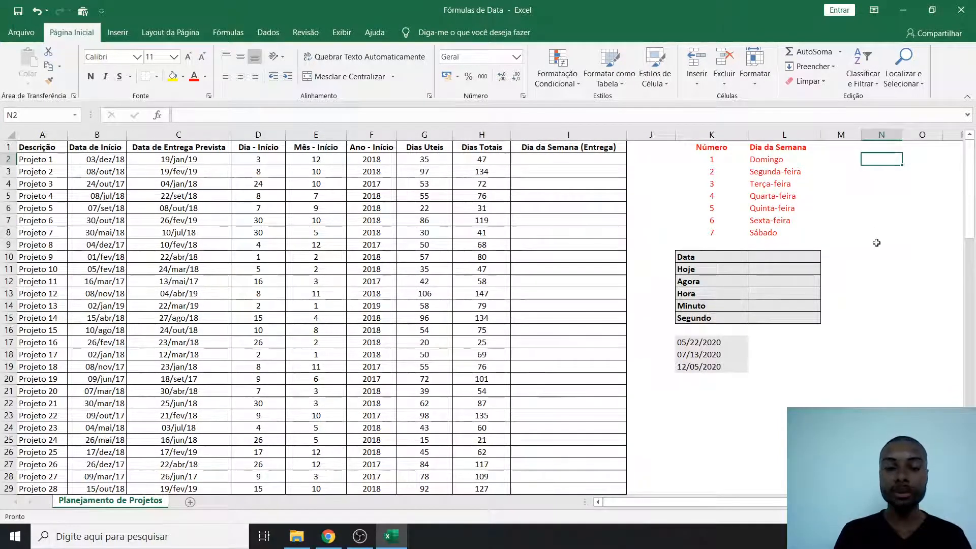
{"action": "type", "text": "=dia.d"}
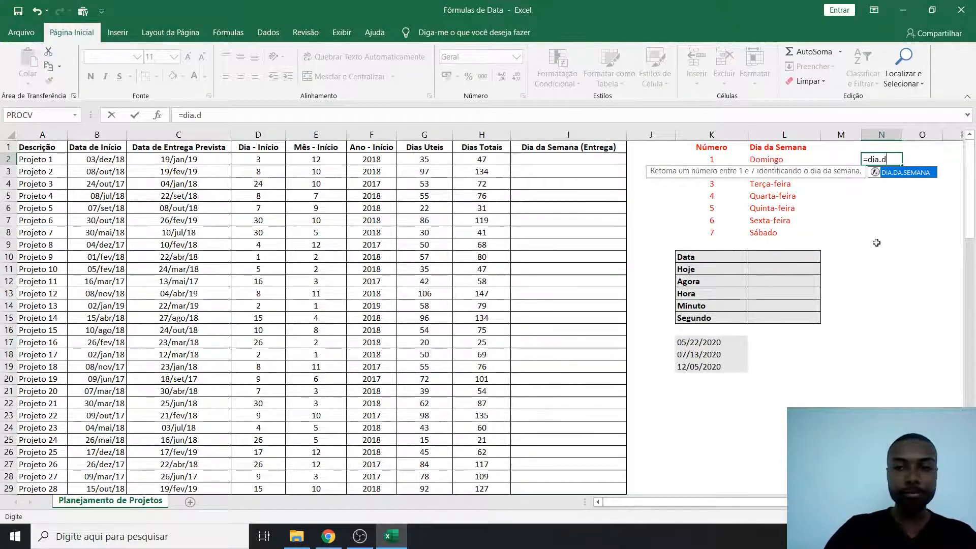
{"action": "key", "text": "Tab"}
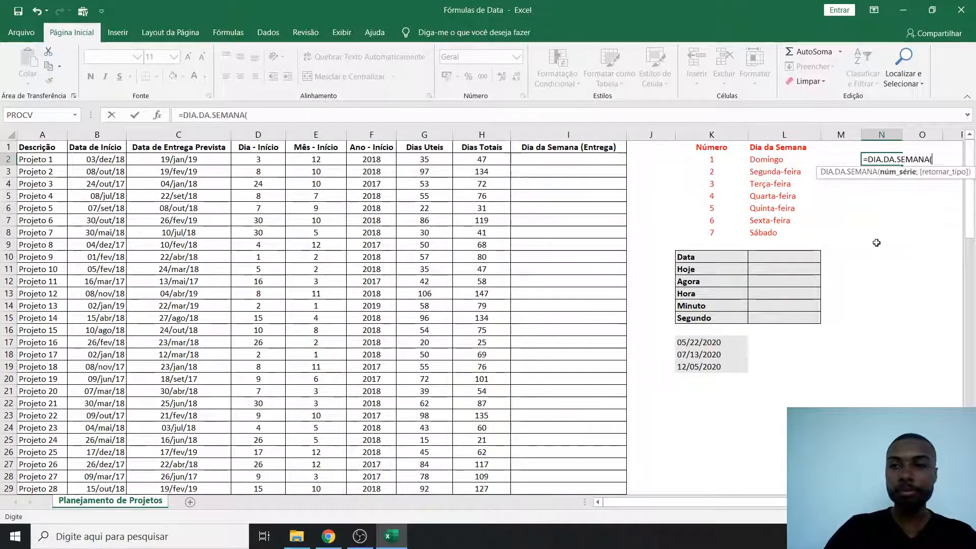
{"action": "key", "text": "Left"}
{"action": "key", "text": "Left"}
{"action": "key", "text": "Left"}
{"action": "key", "text": "Left"}
{"action": "key", "text": "Left"}
{"action": "key", "text": "Left"}
{"action": "key", "text": "Left"}
{"action": "key", "text": "Left"}
{"action": "key", "text": "Left"}
{"action": "key", "text": "Left"}
{"action": "key", "text": "Left"}
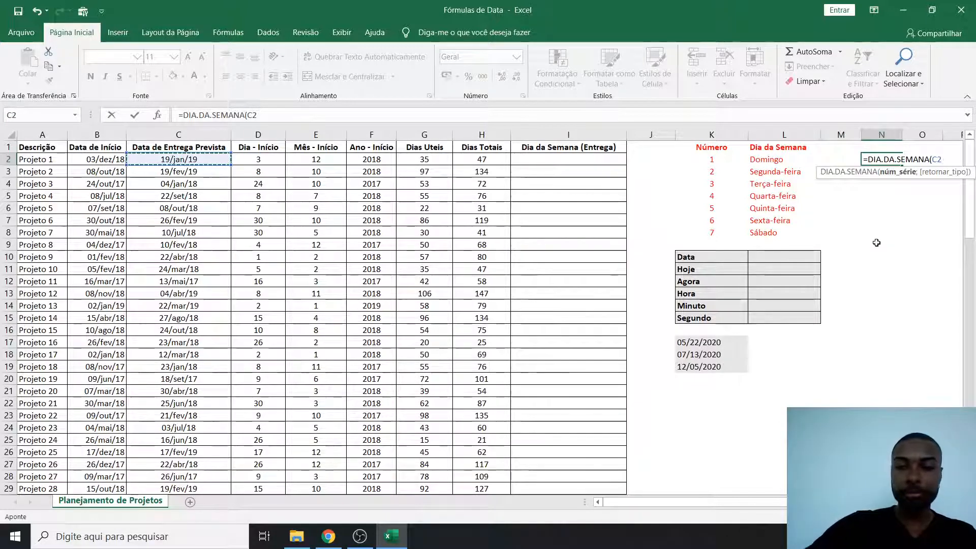
{"action": "type", "text": ")"}
{"action": "key", "text": "Return"}
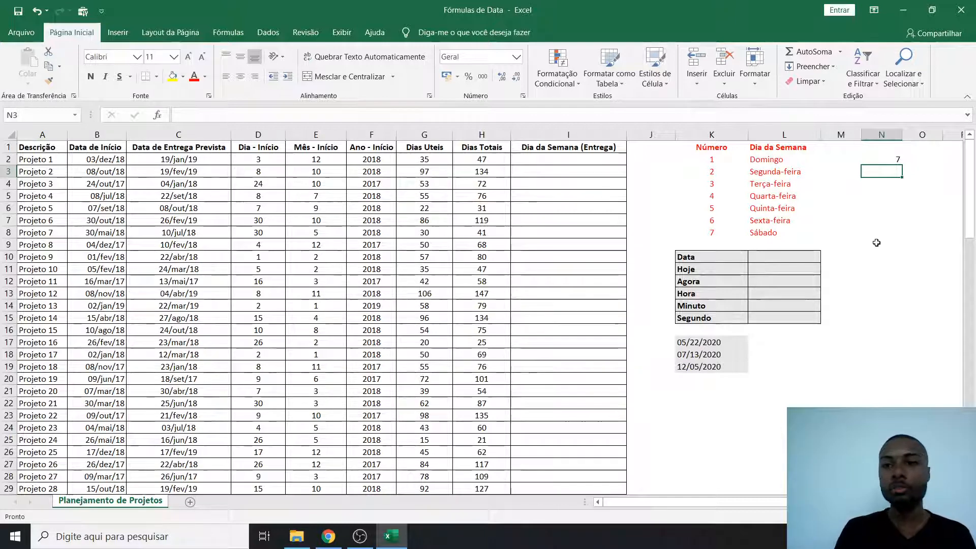
Fill the weekday-number formula from N2 down column N alongside the project rows.
{"action": "left_click", "coordinate": [888, 157]}
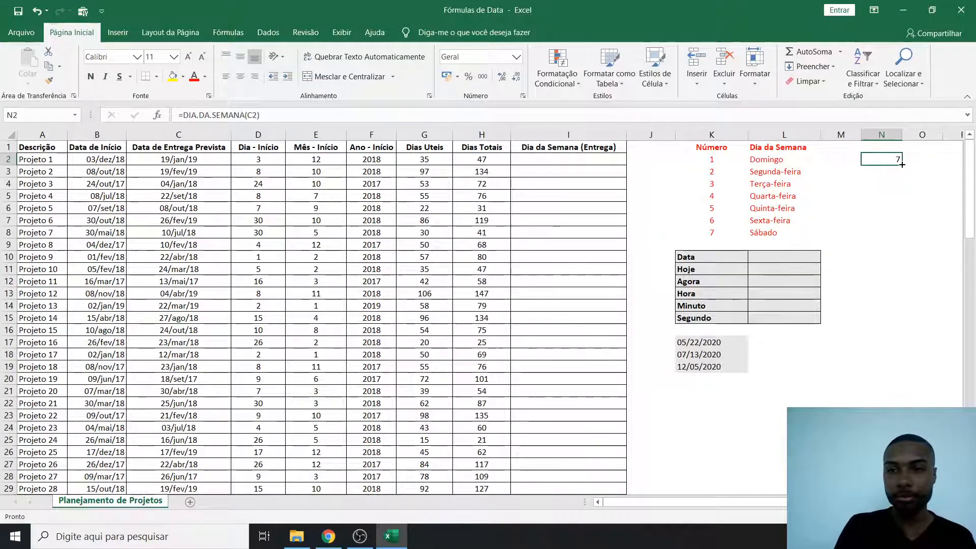
{"action": "left_click_drag", "start_coordinate": [902, 164], "coordinate": [900, 508]}
{"action": "key", "text": "ctrl+Home"}
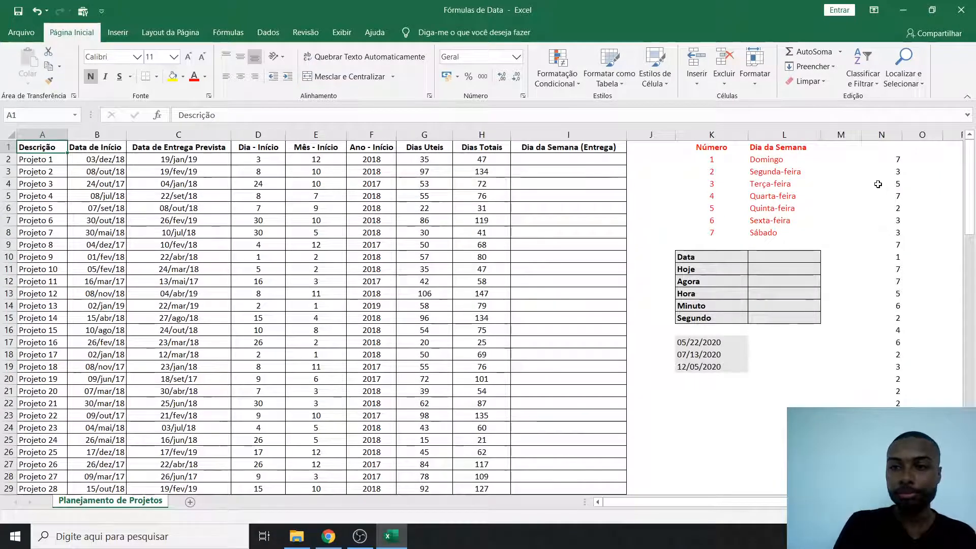
{"action": "left_click", "coordinate": [883, 160]}
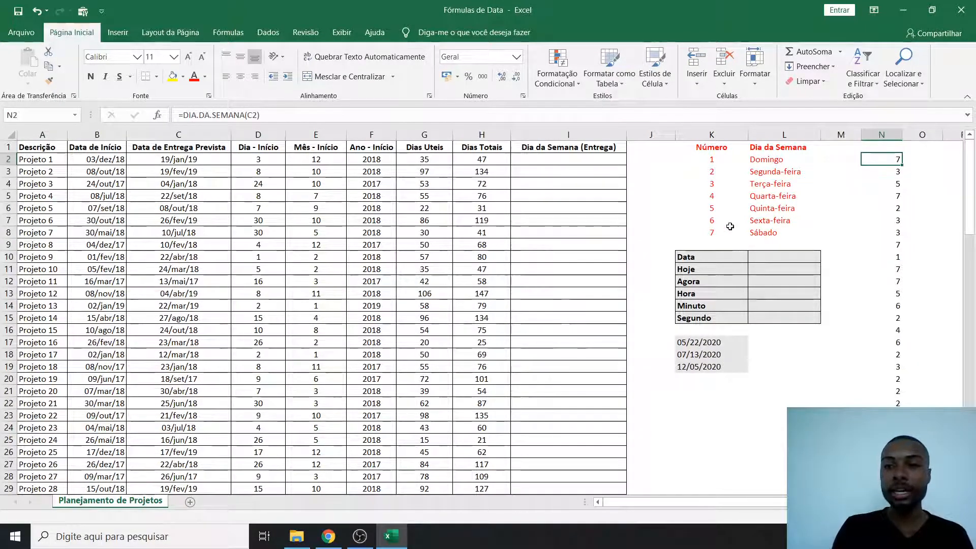
{"action": "left_click", "coordinate": [890, 171]}
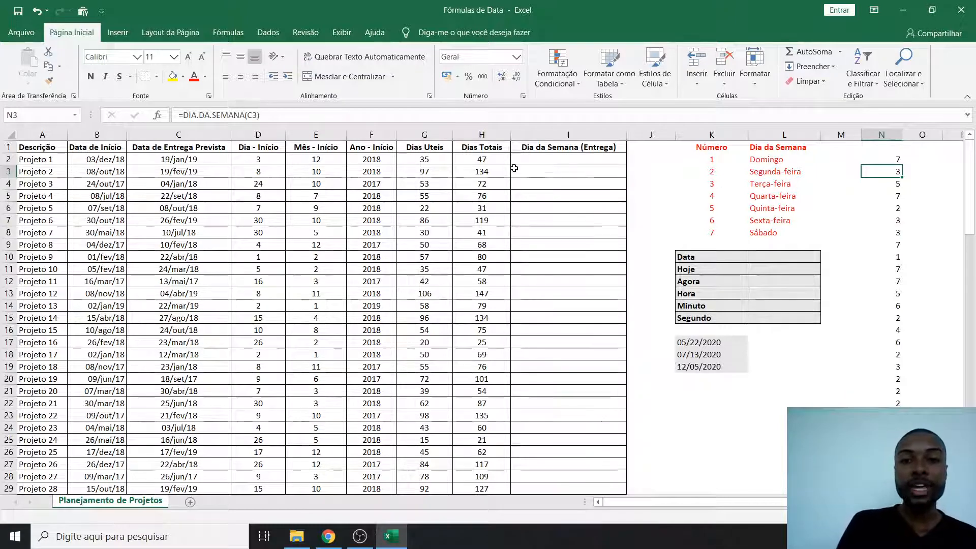
Enter =PROCV(N2;K2:L8;2;0) in I2 to look up Projeto 1's delivery weekday name in the Número and Dia da Semana table.
{"action": "left_click", "coordinate": [532, 160]}
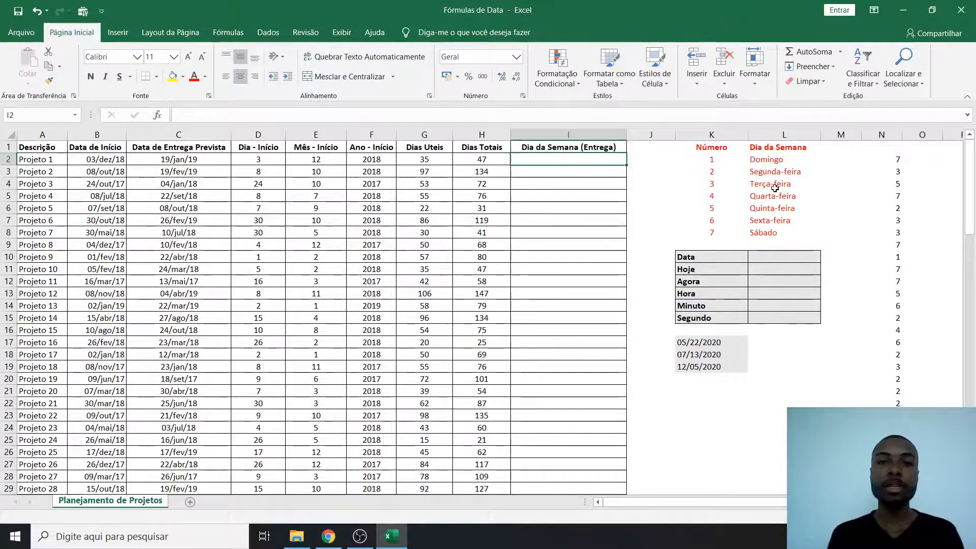
{"action": "type", "text": "="}
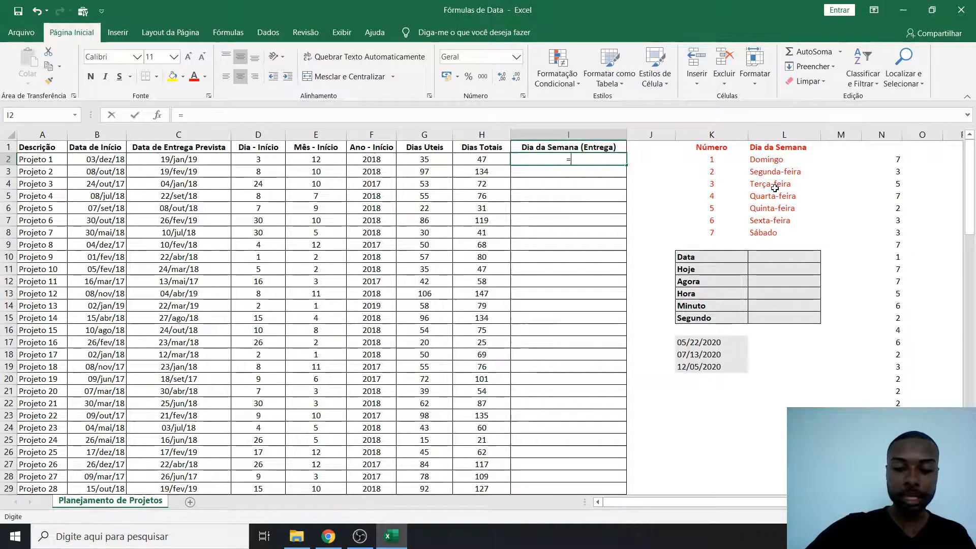
{"action": "type", "text": "procv"}
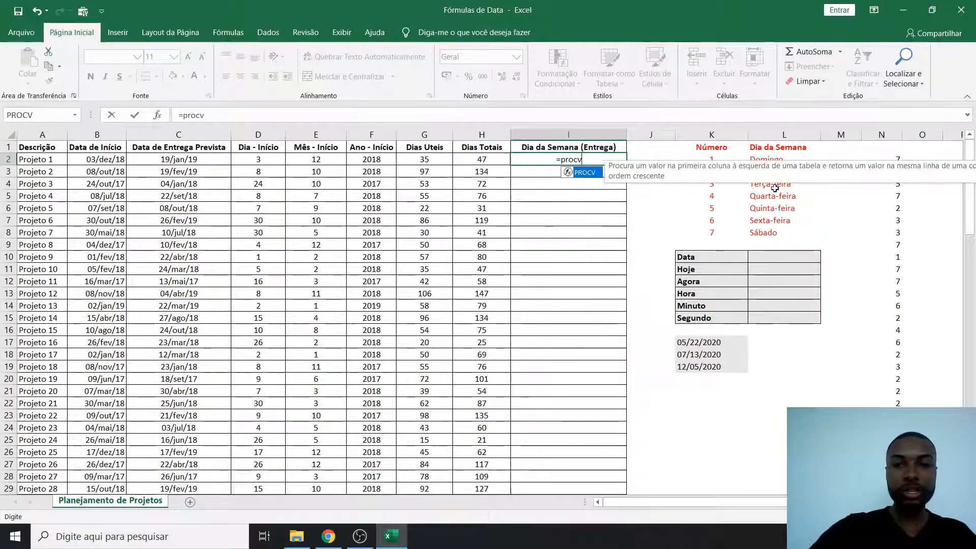
{"action": "key", "text": "Tab"}
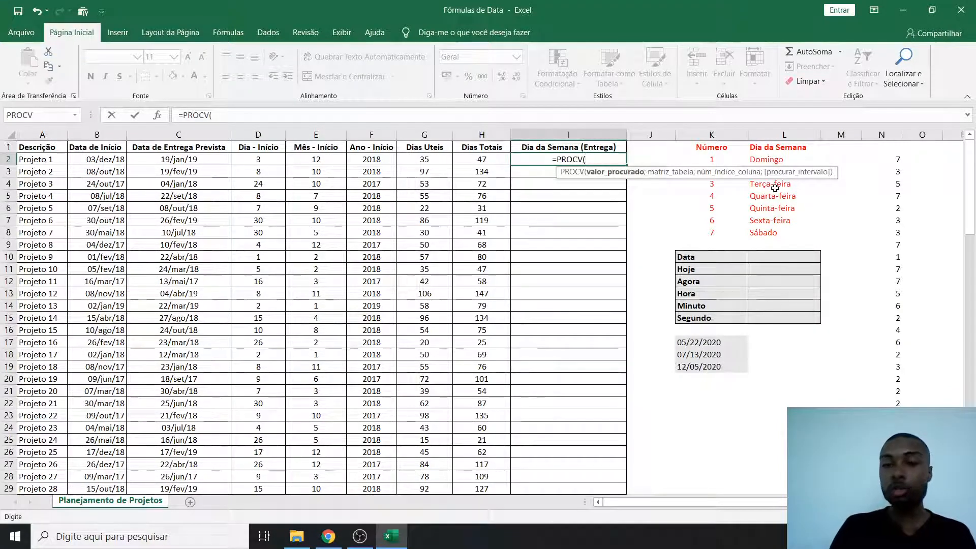
{"action": "key", "text": "Right"}
{"action": "key", "text": "Right"}
{"action": "key", "text": "Right"}
{"action": "key", "text": "Right"}
{"action": "key", "text": "Right"}
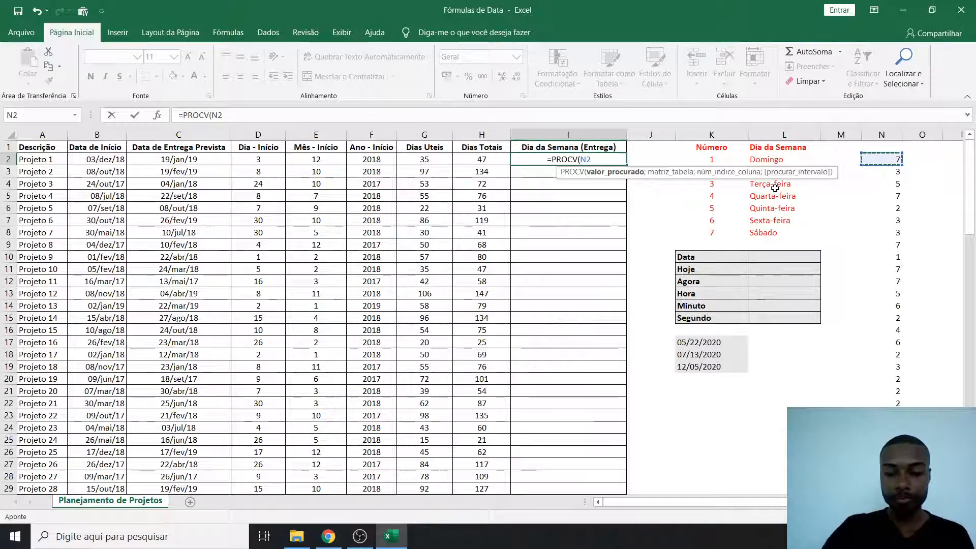
{"action": "type", "text": ";"}
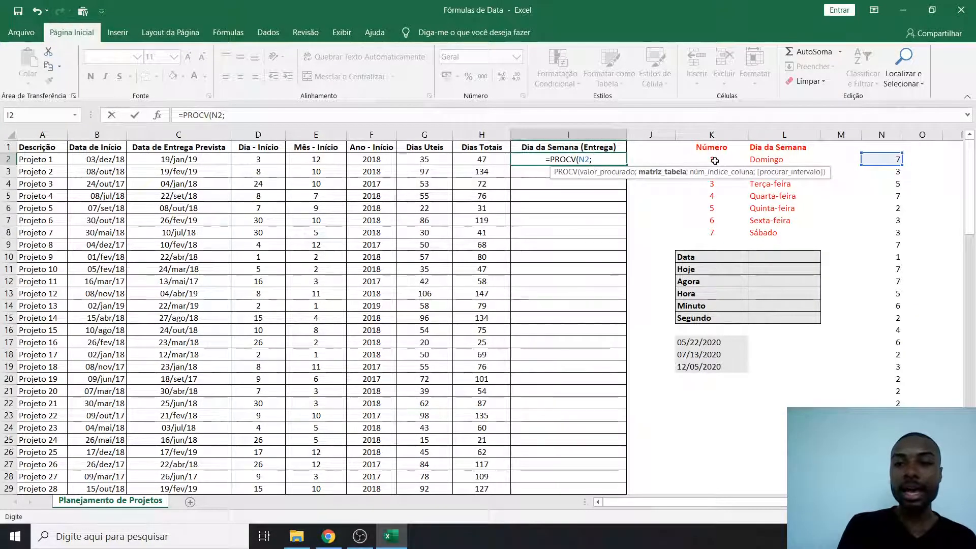
{"action": "left_click_drag", "start_coordinate": [715, 161], "coordinate": [777, 232]}
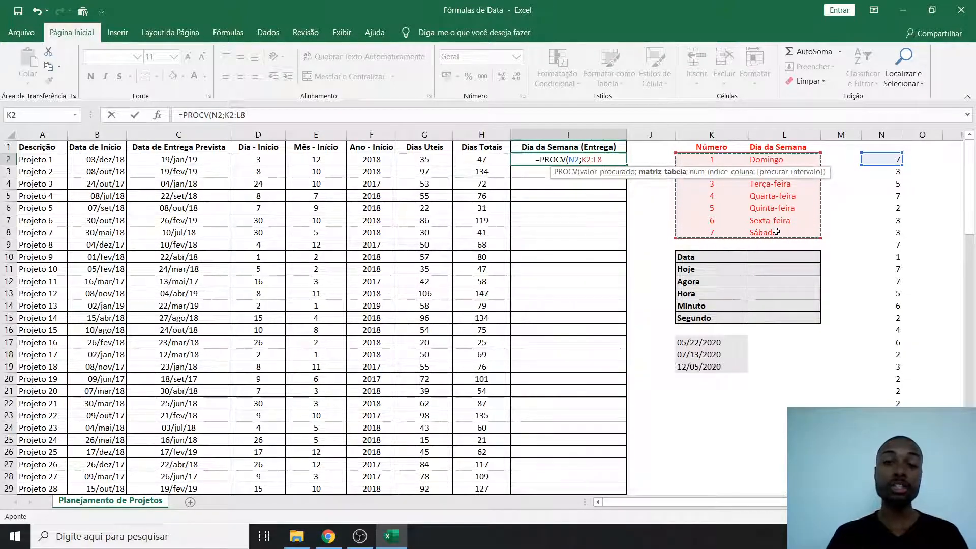
{"action": "type", "text": ";"}
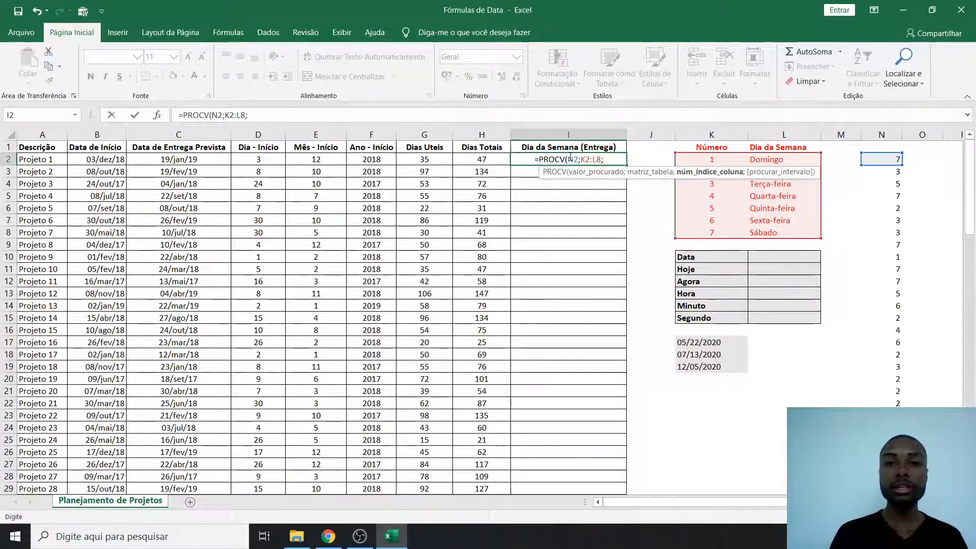
{"action": "type", "text": "2"}
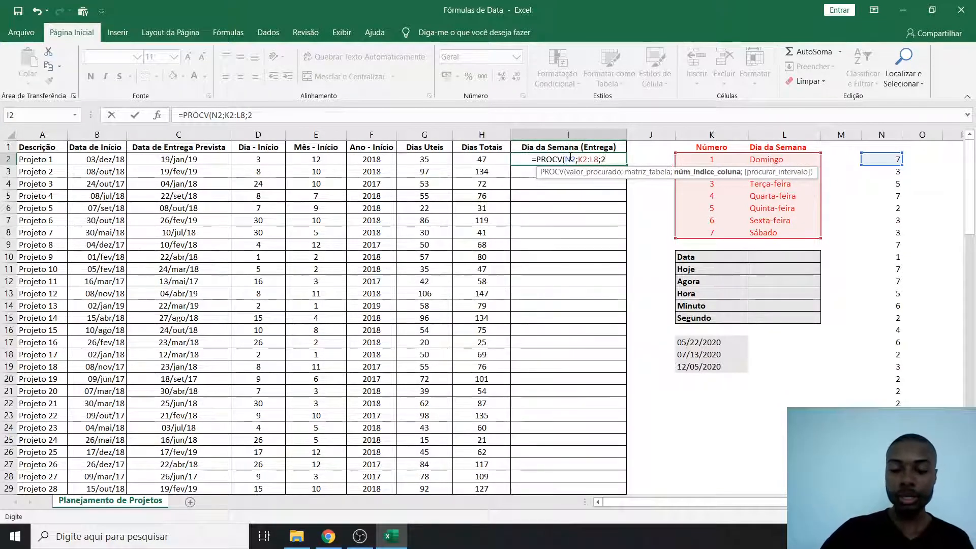
{"action": "type", "text": ";"}
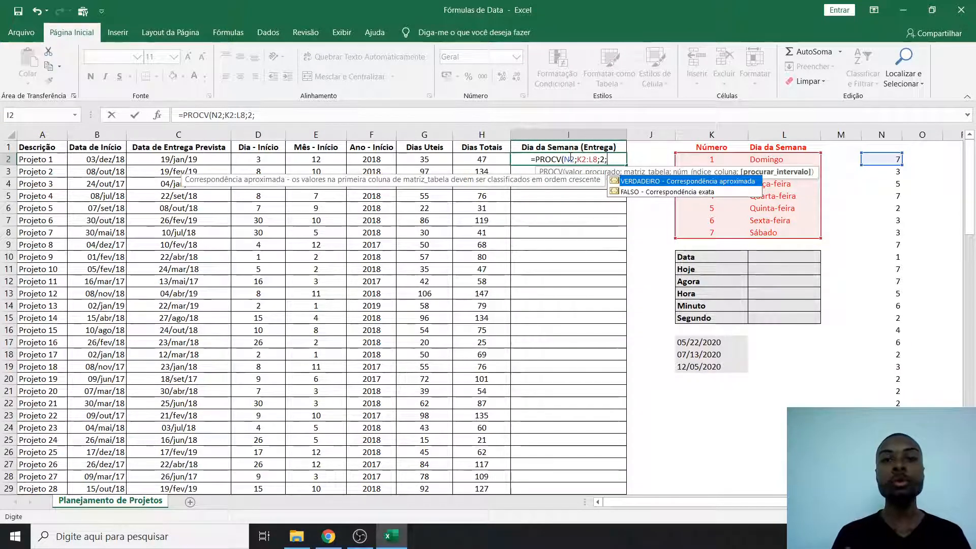
{"action": "type", "text": "0"}
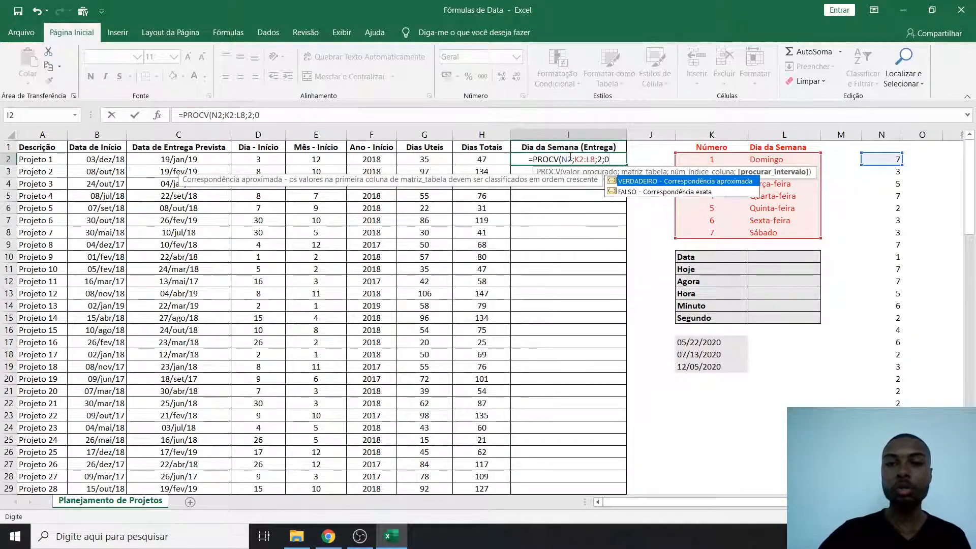
{"action": "type", "text": ")"}
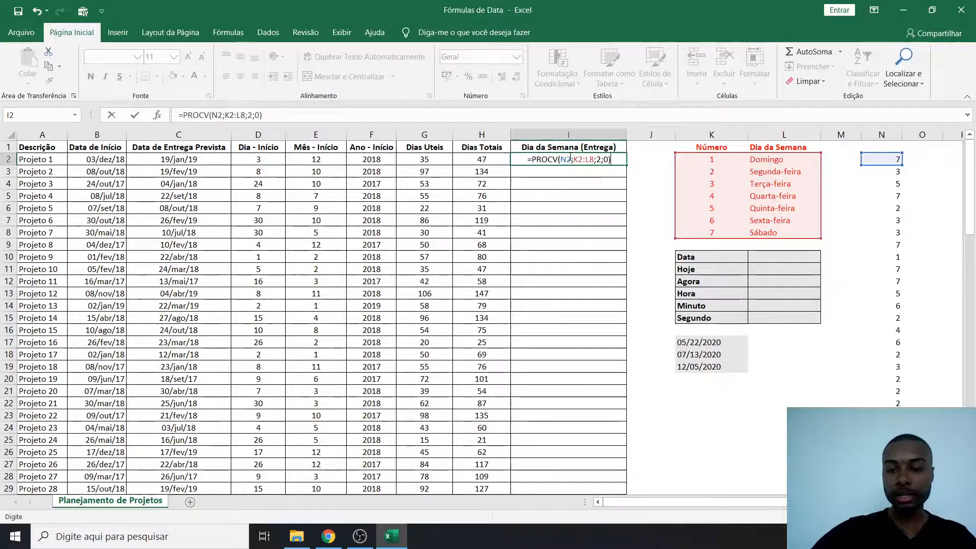
{"action": "key", "text": "Return"}
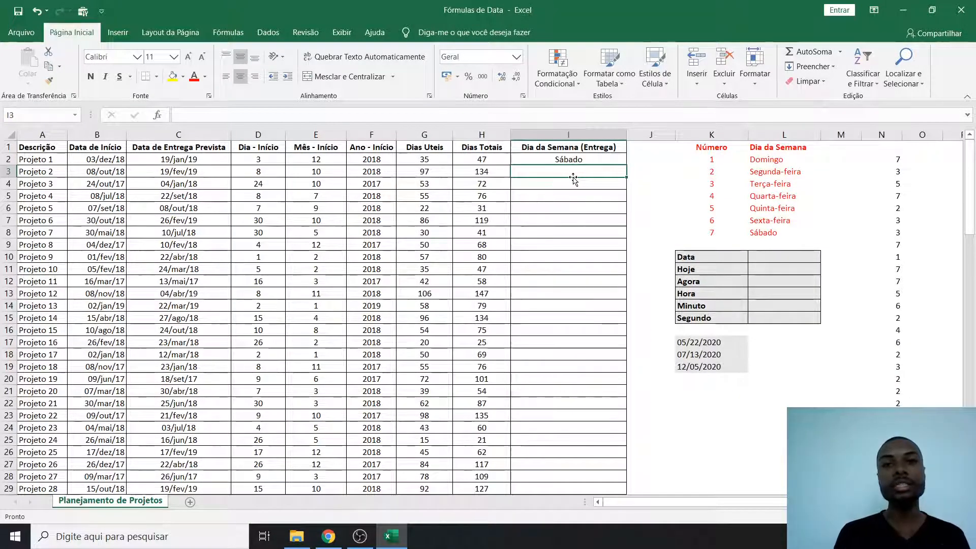
{"action": "left_click", "coordinate": [713, 230]}
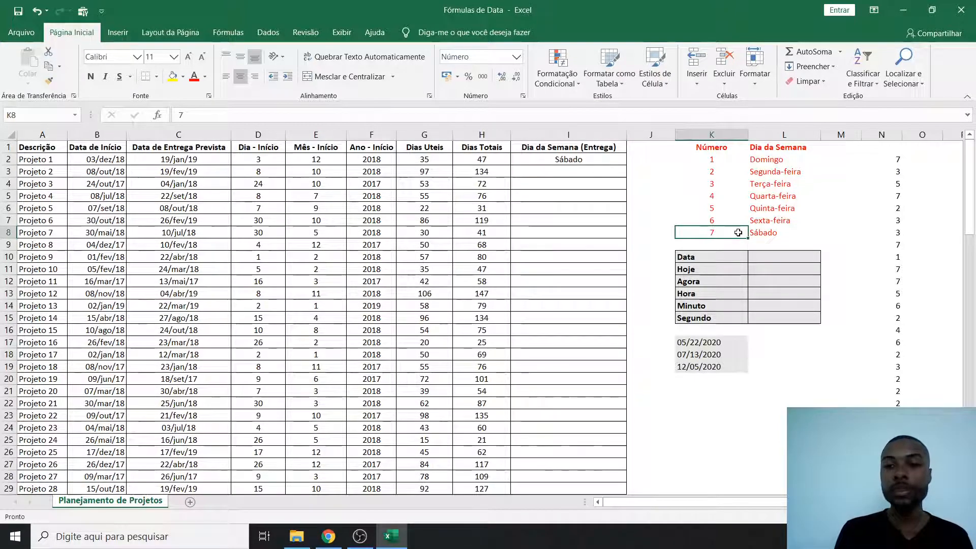
{"action": "key", "text": "Right"}
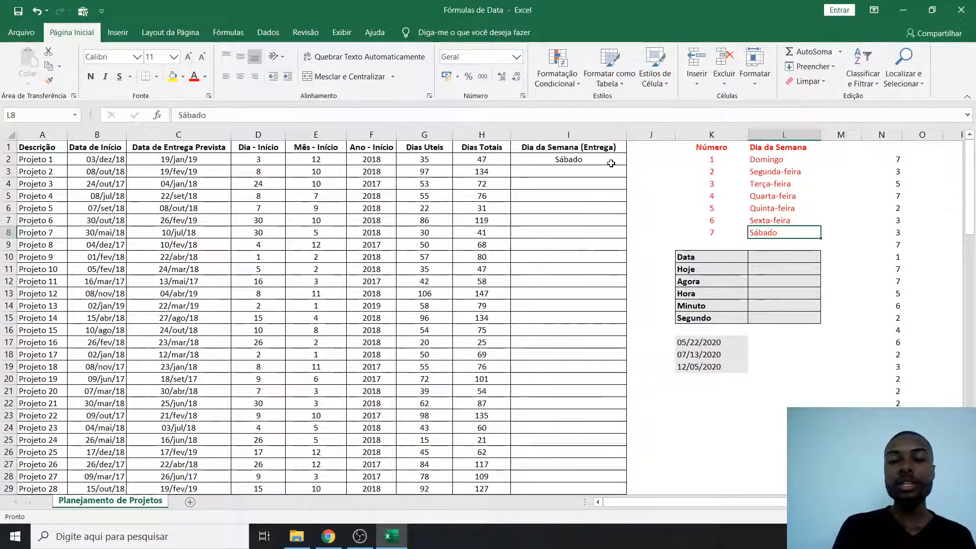
Make the lookup table range absolute in I2's formula so it reads =PROCV(N2;$K$2:$L$8;2;0).
{"action": "left_click", "coordinate": [611, 162]}
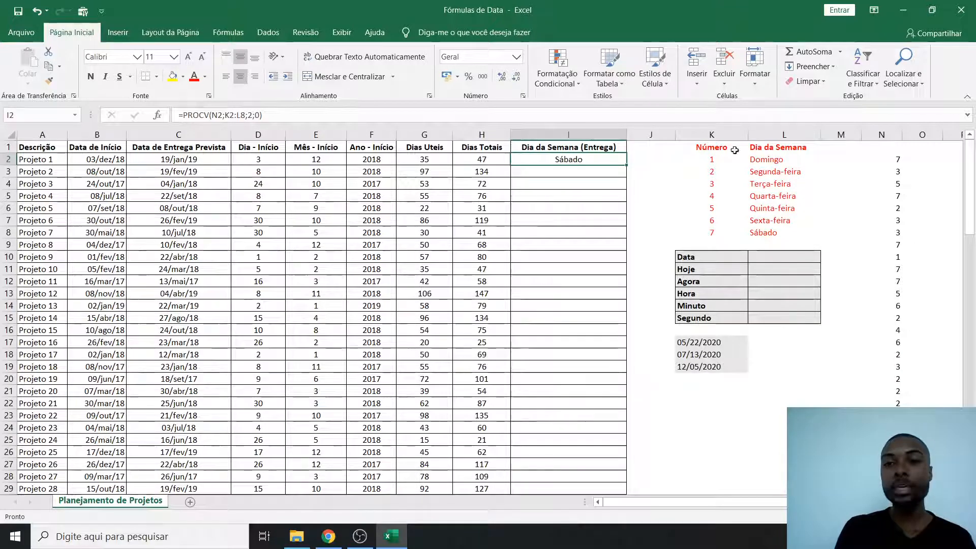
{"action": "double_click", "coordinate": [614, 159]}
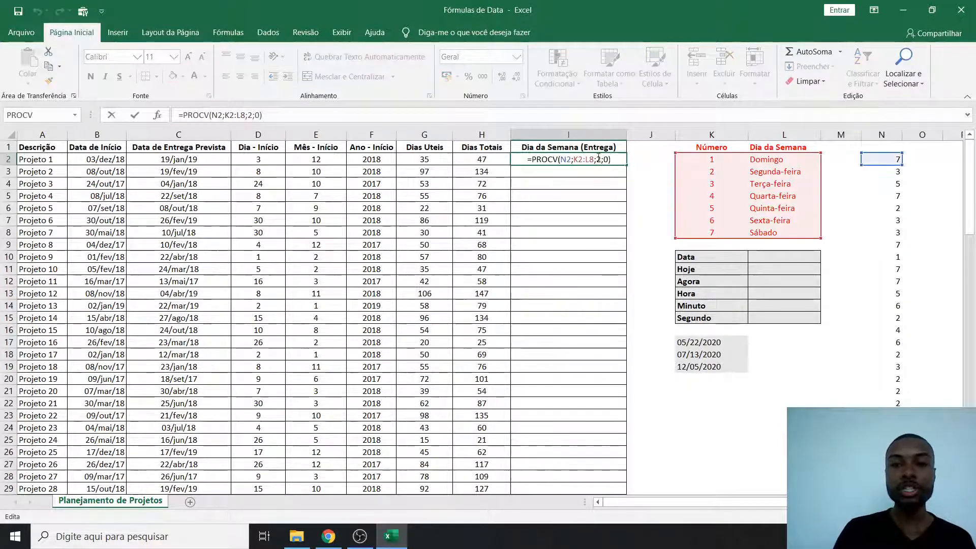
{"action": "left_click", "coordinate": [580, 159]}
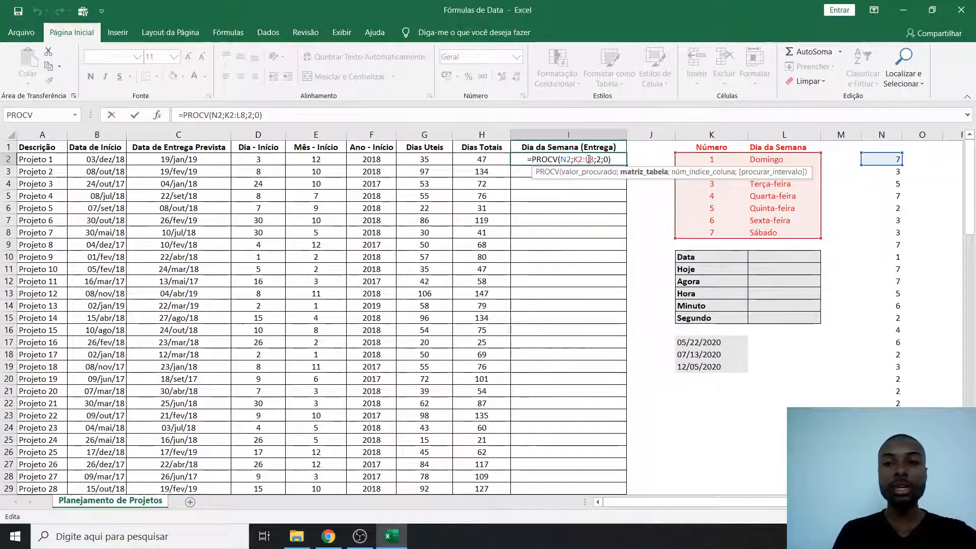
{"action": "key", "text": "F4"}
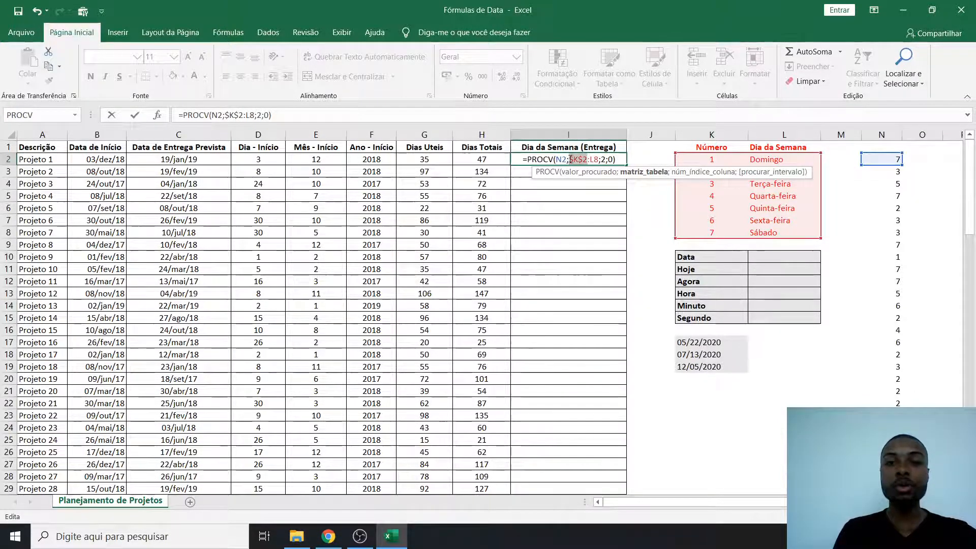
{"action": "left_click", "coordinate": [572, 159]}
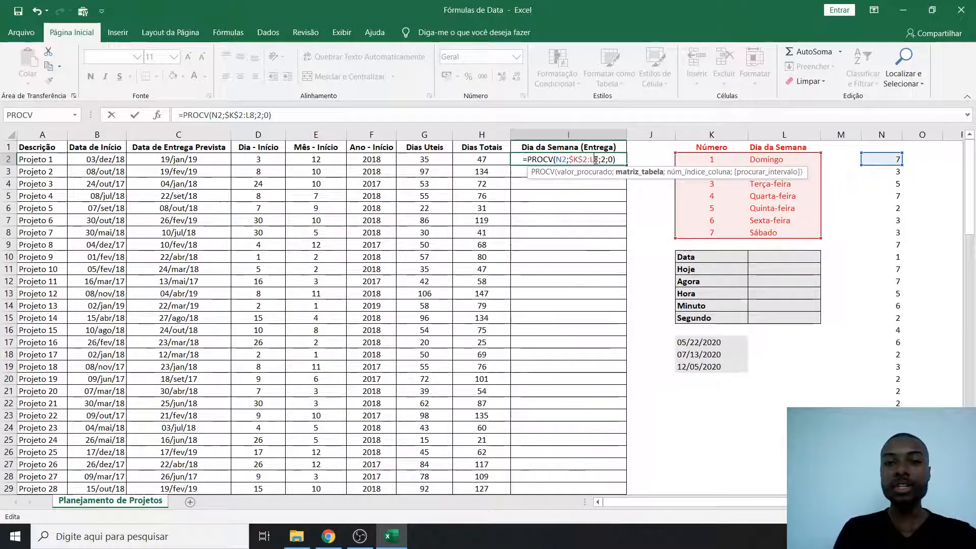
{"action": "left_click", "coordinate": [596, 161]}
{"action": "key", "text": "F4"}
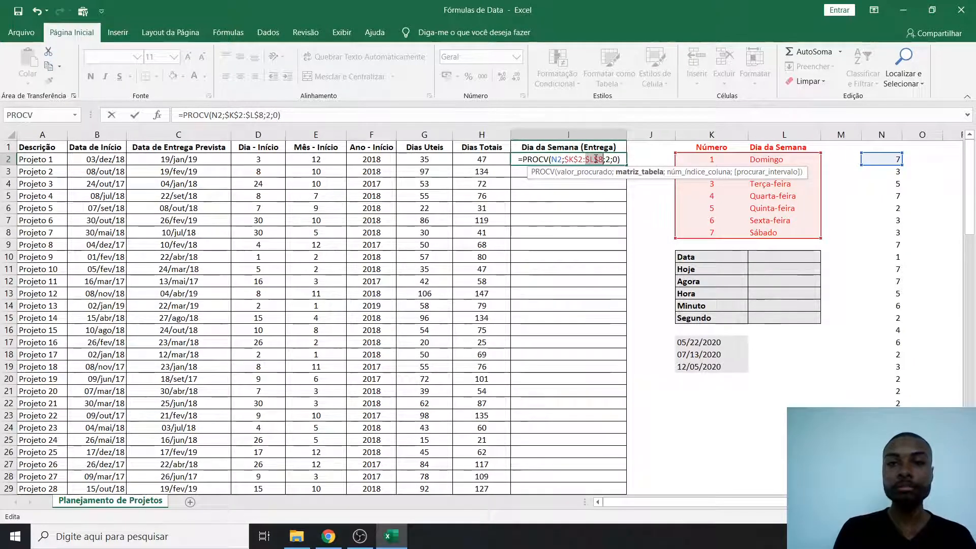
{"action": "left_click", "coordinate": [596, 159]}
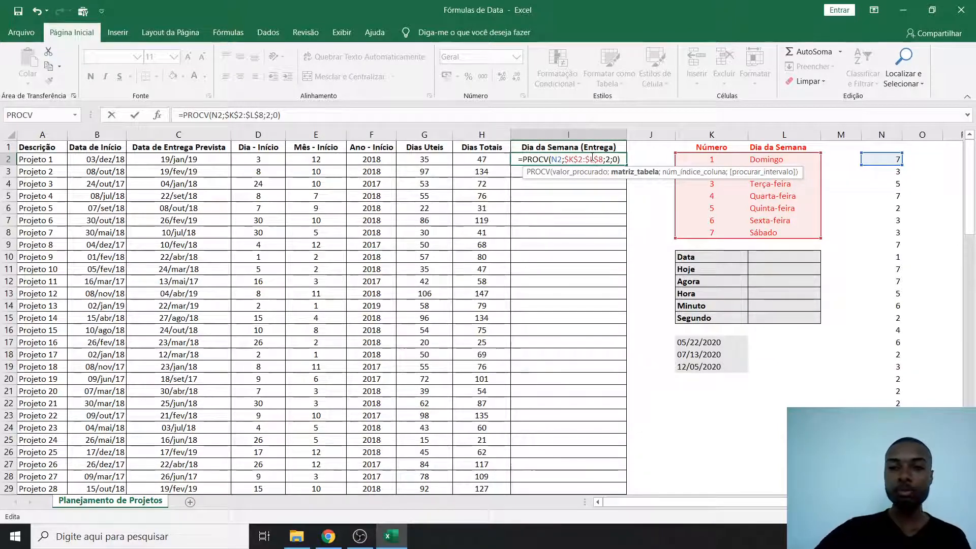
{"action": "key", "text": "Return"}
Fill the PROCV formula from I2 down the Dia da Semana (Entrega) column and check the copies in I3 and I4.
{"action": "left_click", "coordinate": [591, 157]}
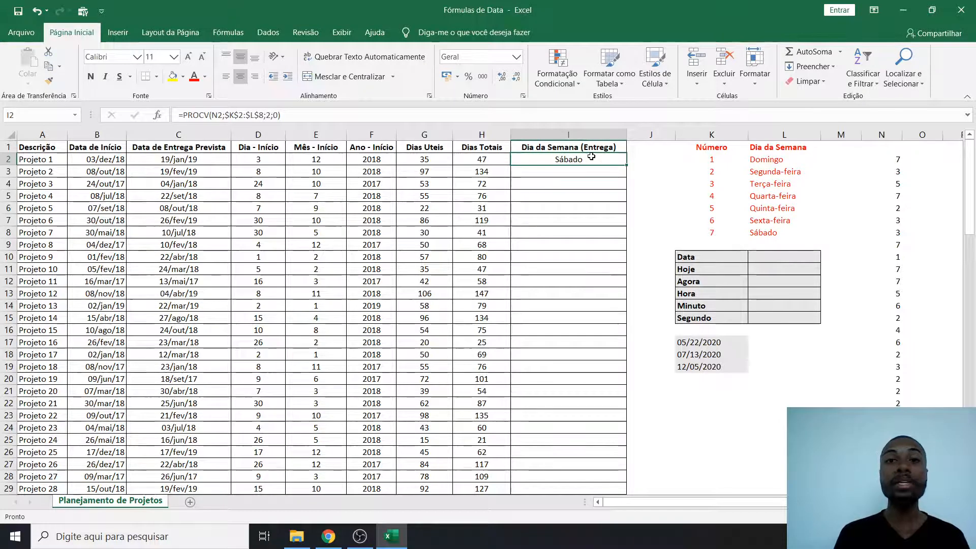
{"action": "double_click", "coordinate": [626, 164]}
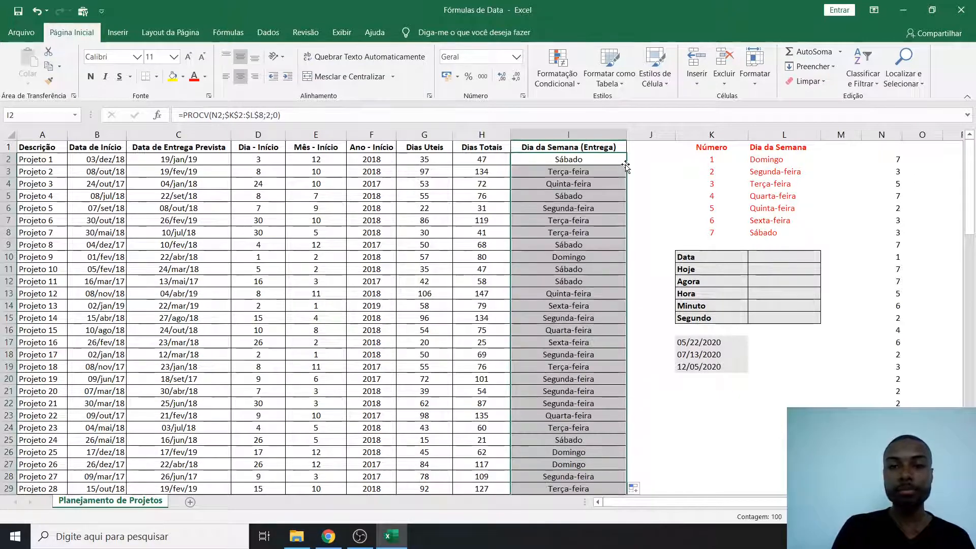
{"action": "left_click", "coordinate": [590, 171]}
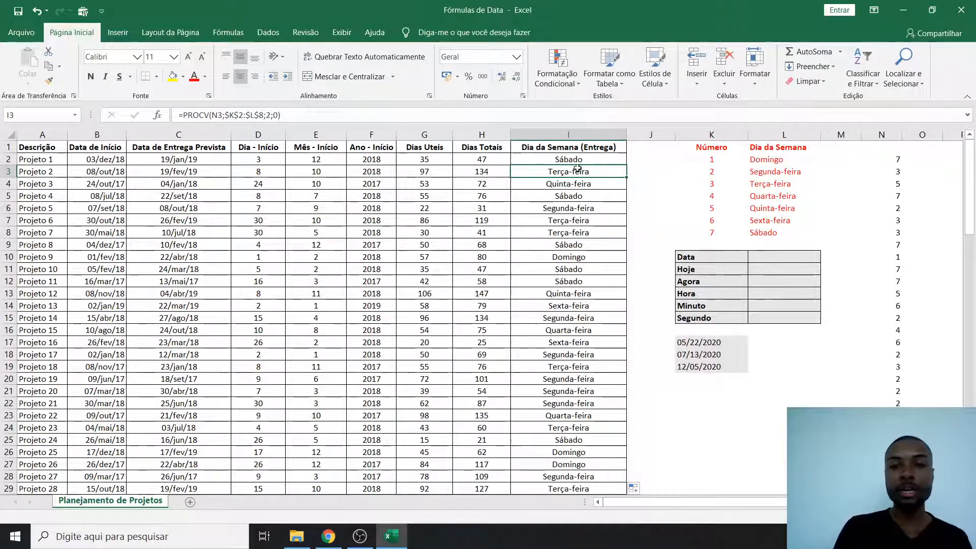
{"action": "left_click", "coordinate": [573, 184]}
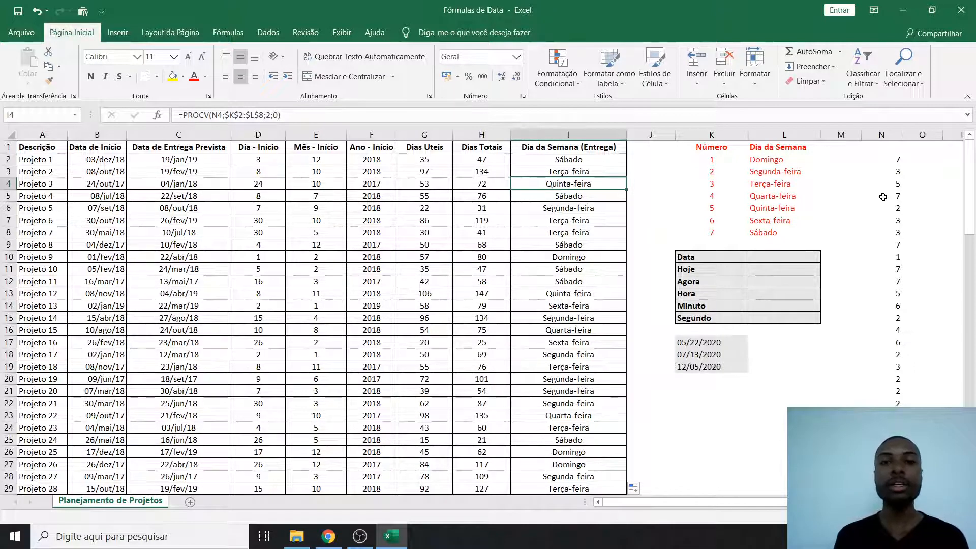
Hide helper column N containing the weekday numbers.
{"action": "left_click", "coordinate": [884, 134]}
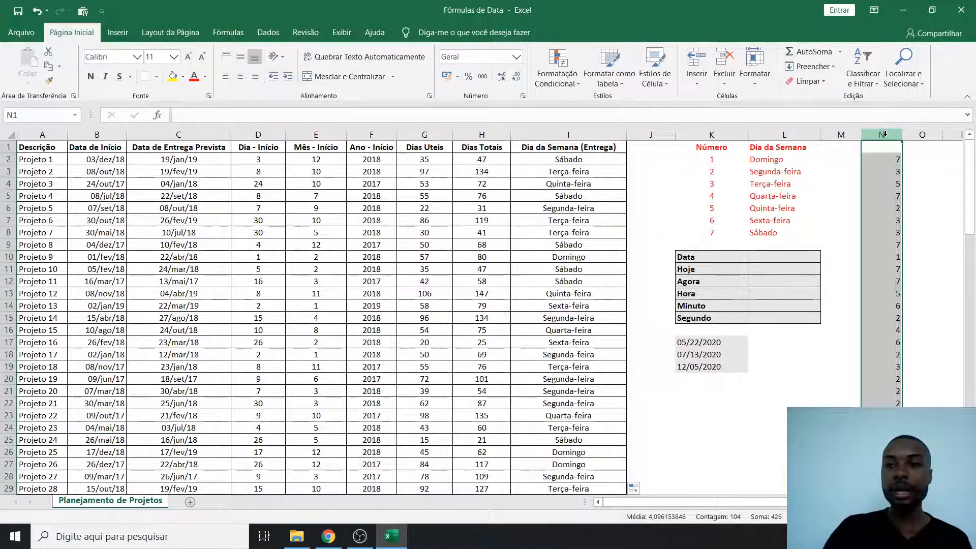
{"action": "right_click", "coordinate": [885, 134]}
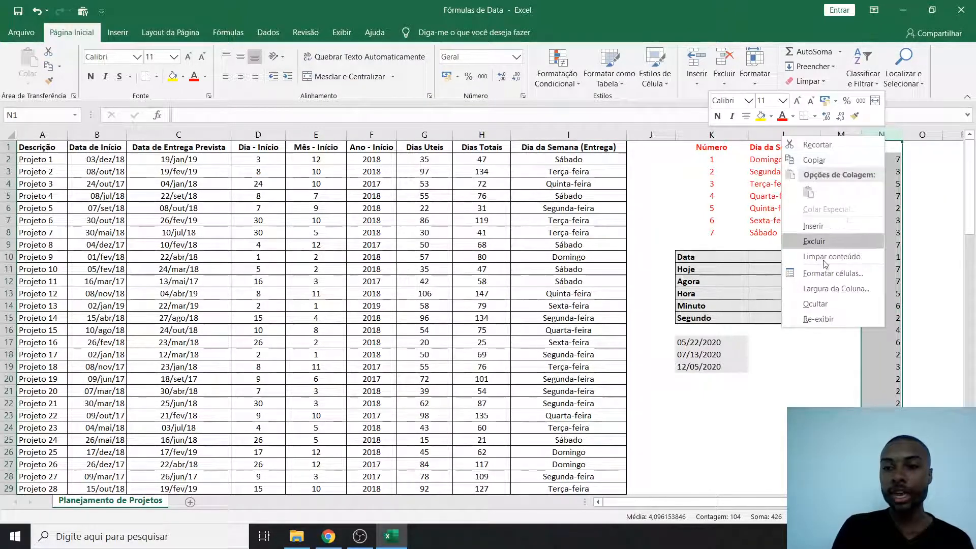
{"action": "left_click", "coordinate": [816, 303]}
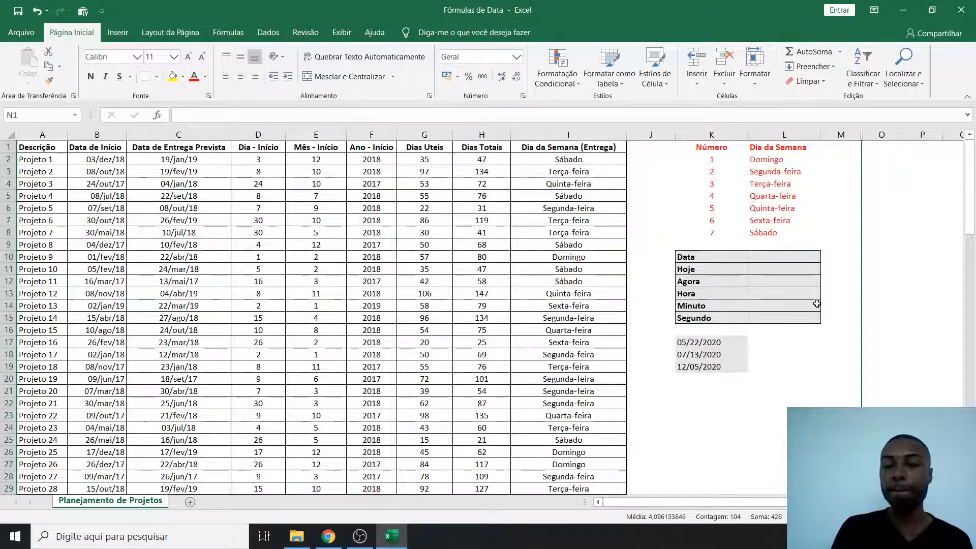
{"action": "left_click", "coordinate": [919, 288]}
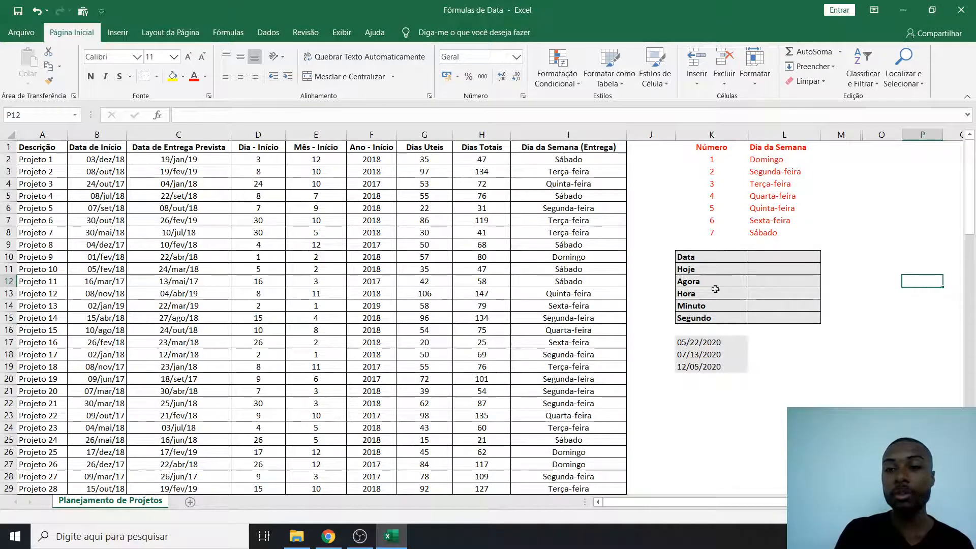
Enter =DATA(F2;E2;D2) in L10, beside Data, to build Projeto 1's start date from its year, month and day.
{"action": "left_click", "coordinate": [759, 255]}
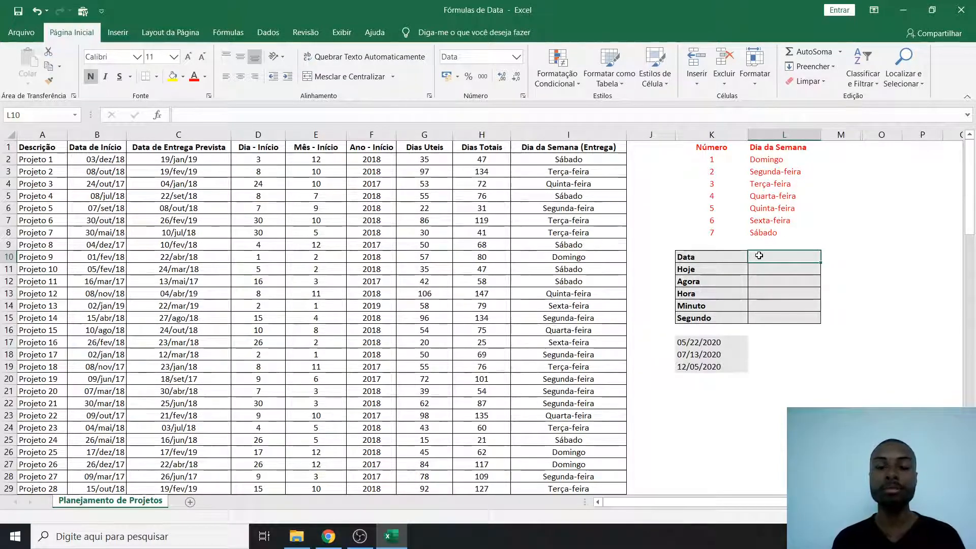
{"action": "type", "text": "="}
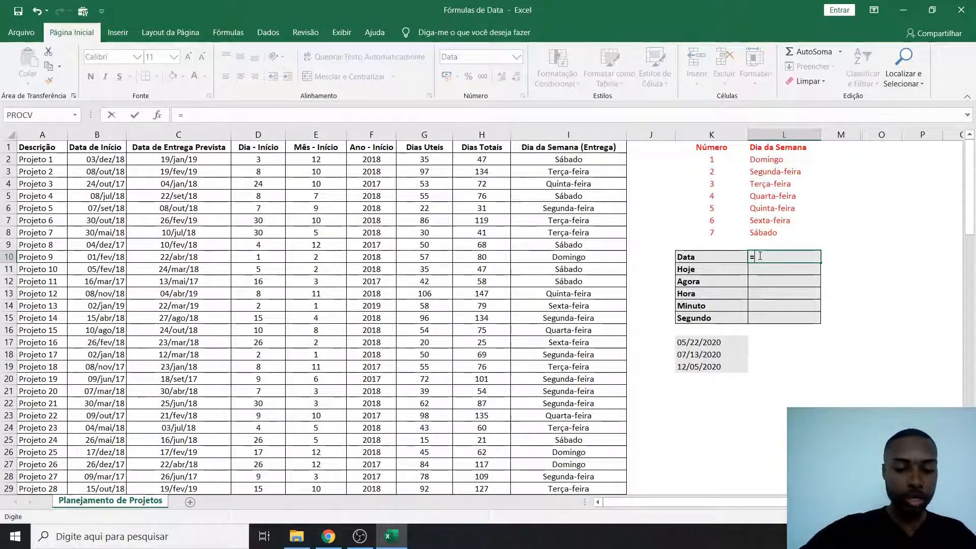
{"action": "type", "text": "data"}
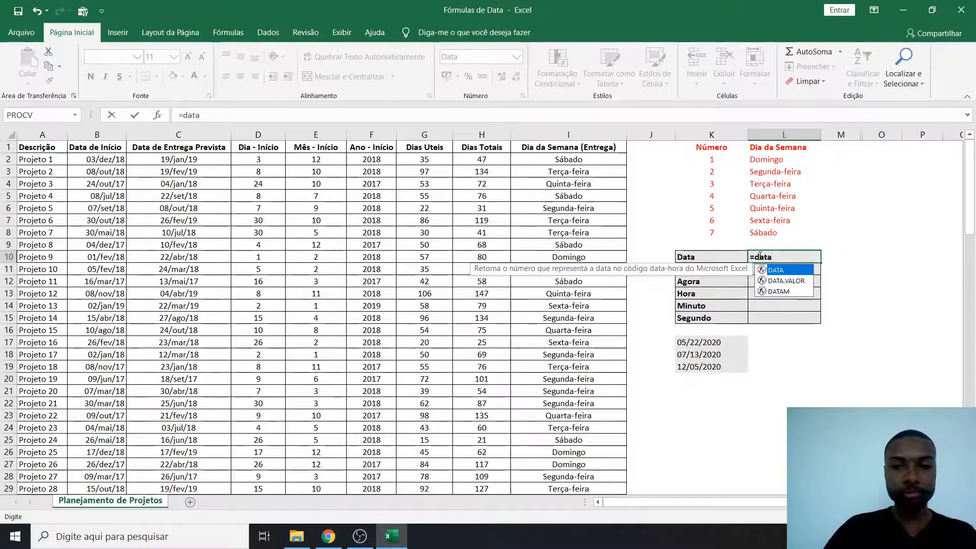
{"action": "key", "text": "Tab"}
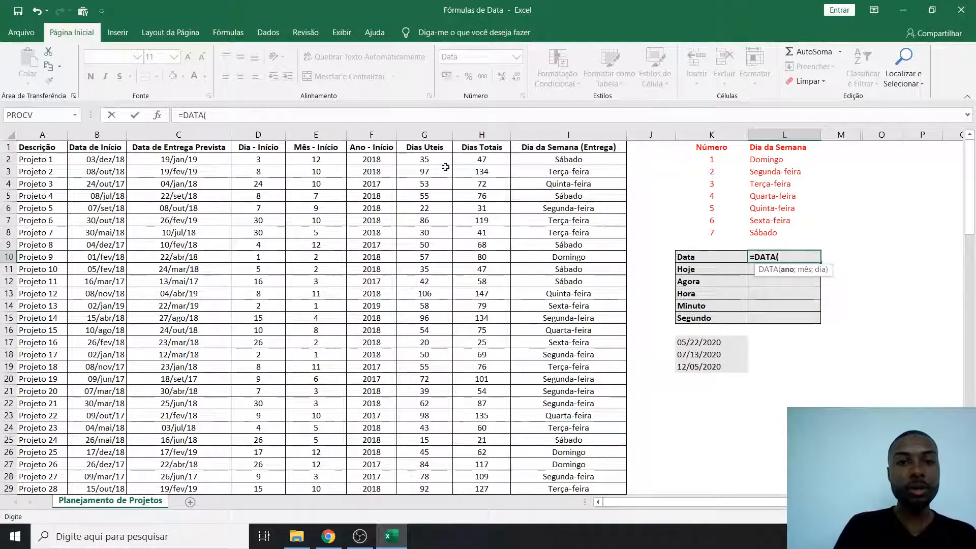
{"action": "left_click", "coordinate": [373, 160]}
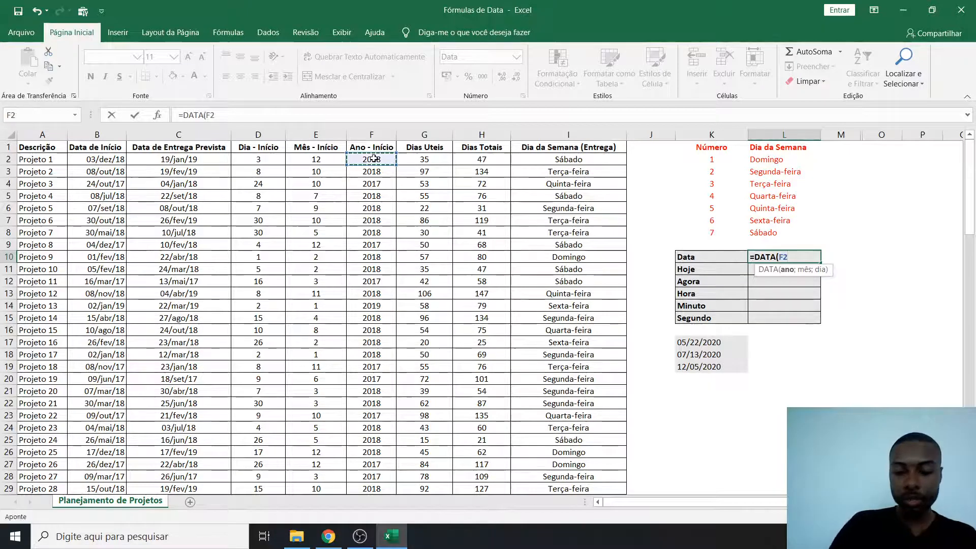
{"action": "type", "text": ";"}
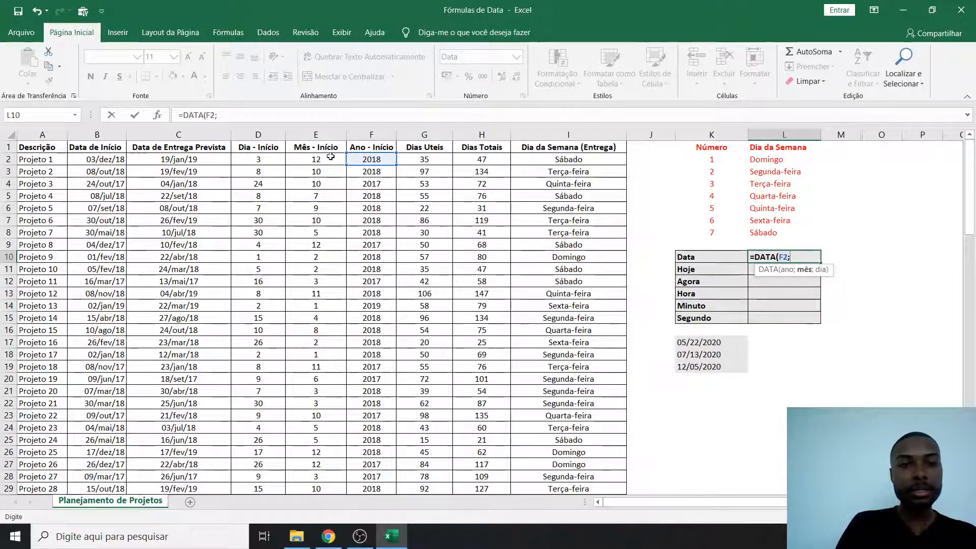
{"action": "left_click", "coordinate": [316, 159]}
{"action": "type", "text": ";"}
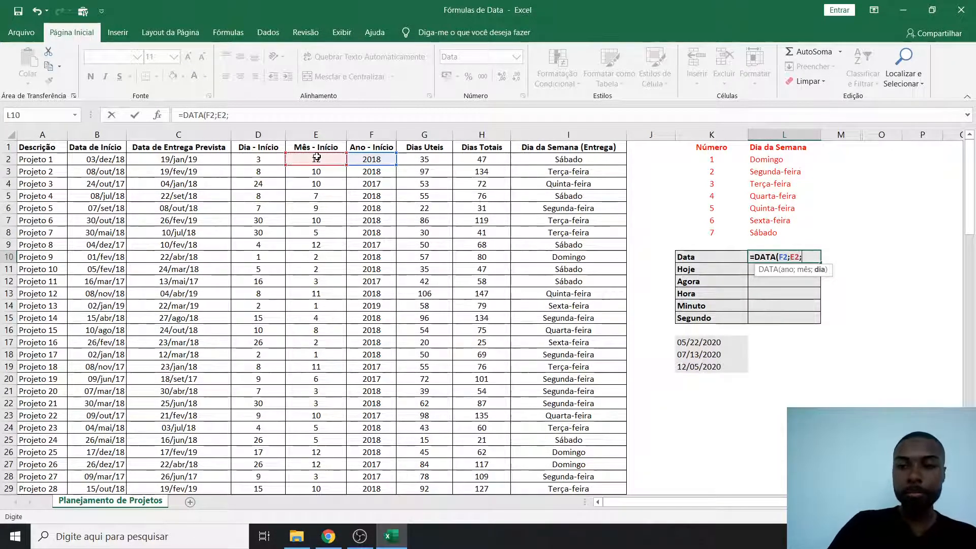
{"action": "left_click", "coordinate": [250, 160]}
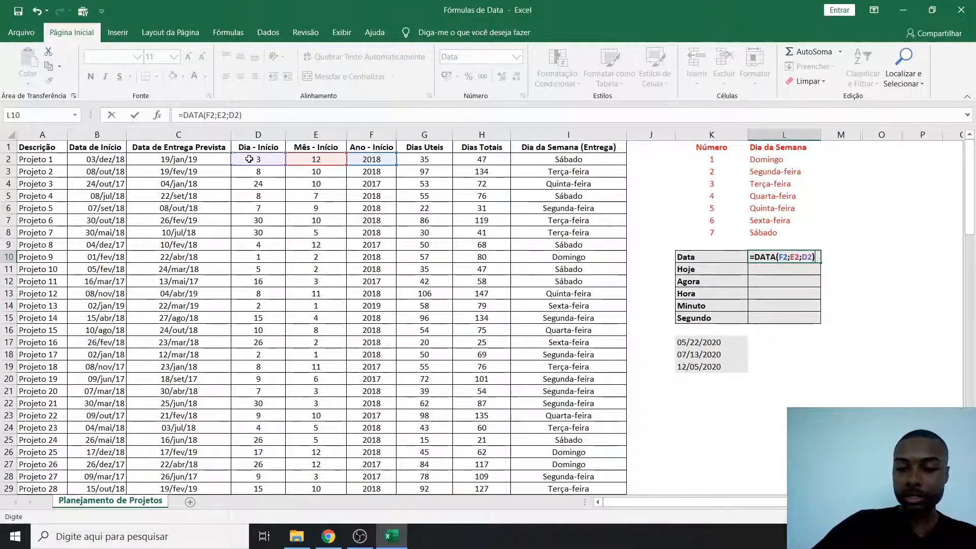
{"action": "key", "text": "Return"}
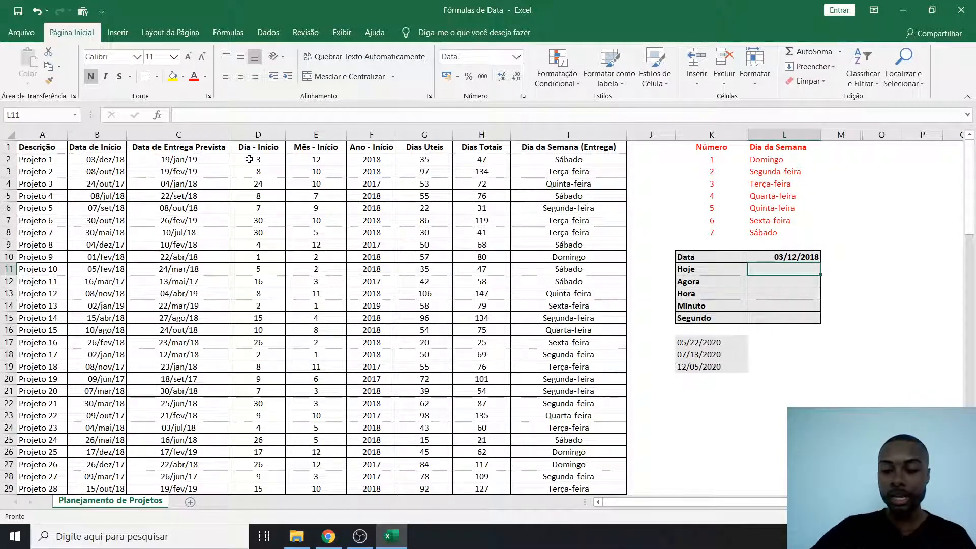
Enter =HOJE() in L11, beside Hoje, to return the current date.
{"action": "type", "text": "=hoje"}
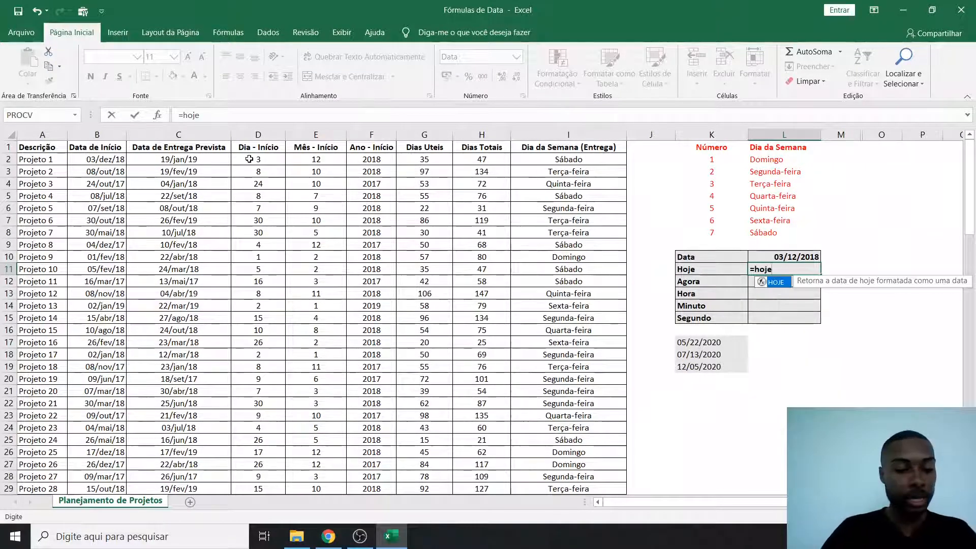
{"action": "key", "text": "Tab"}
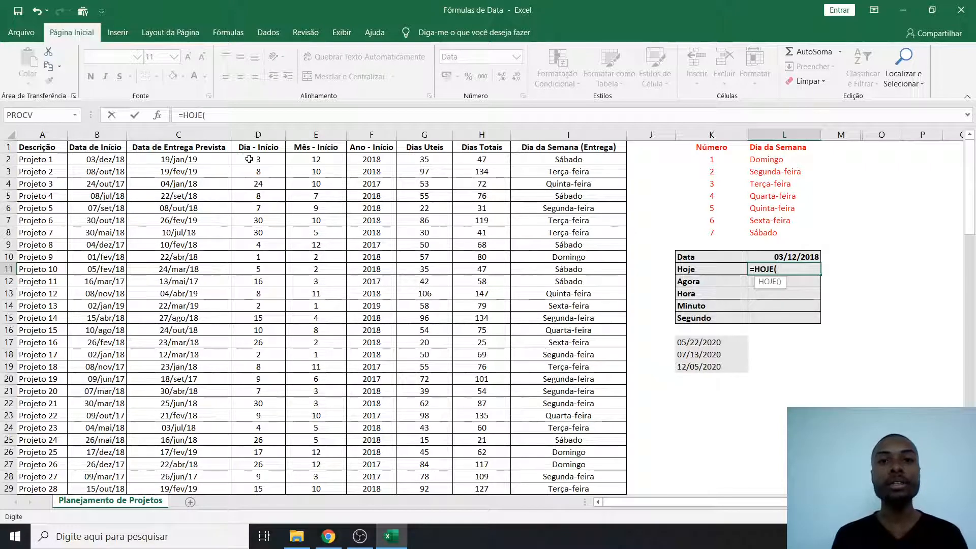
{"action": "type", "text": ")"}
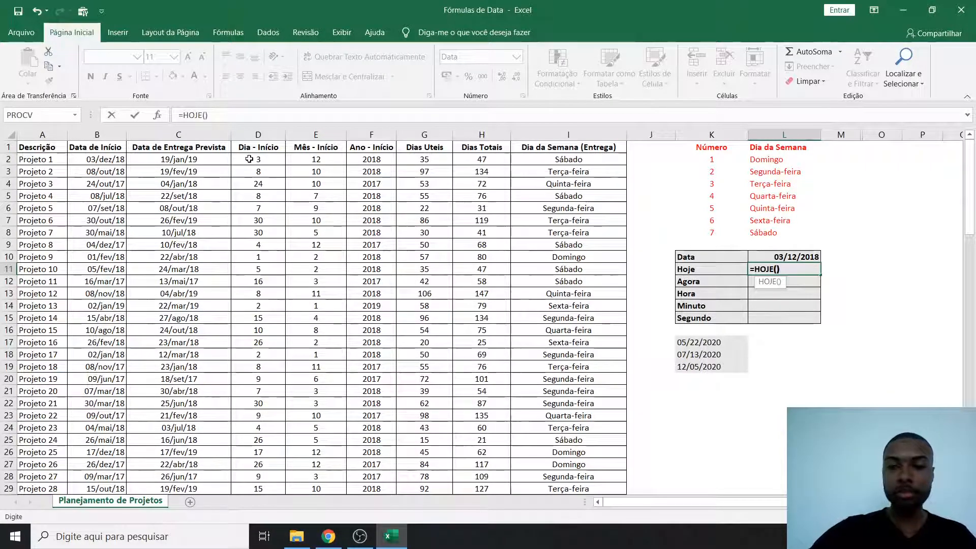
{"action": "key", "text": "Return"}
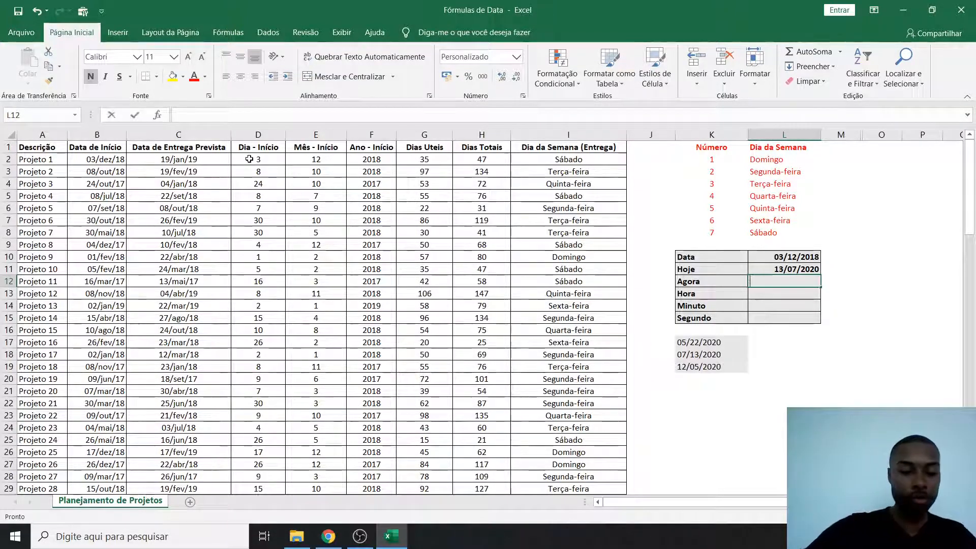
Enter =AGORA() in L12, beside Agora, to return the current date and time.
{"action": "type", "text": "=agora"}
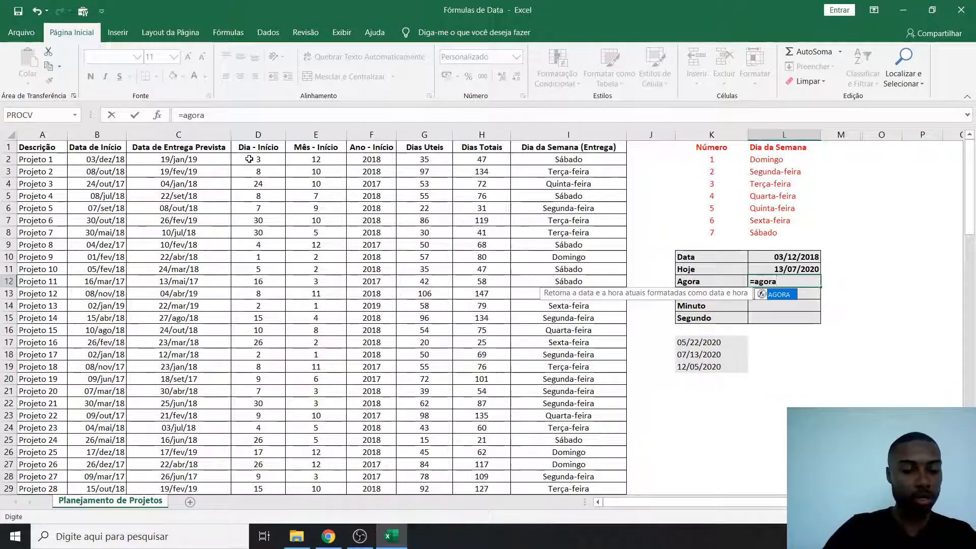
{"action": "key", "text": "Tab"}
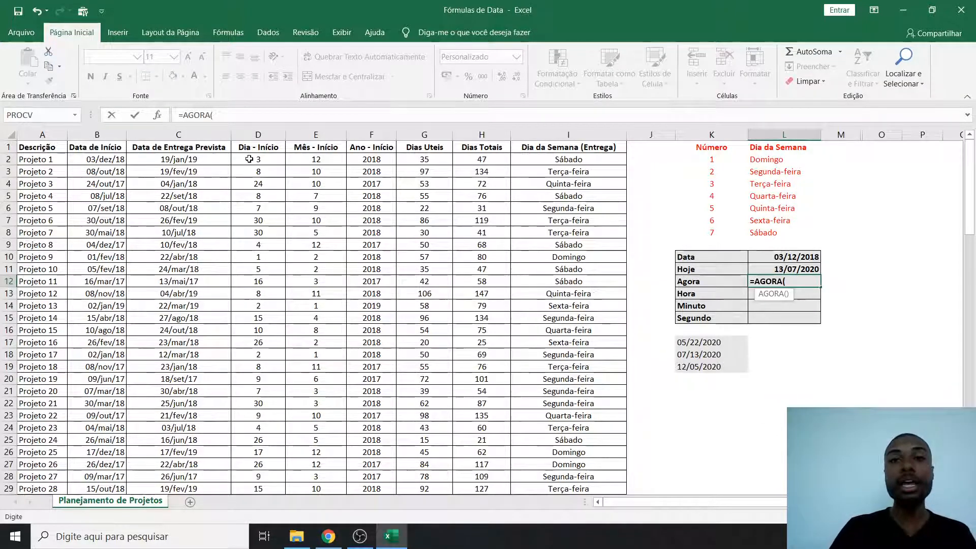
{"action": "type", "text": ")"}
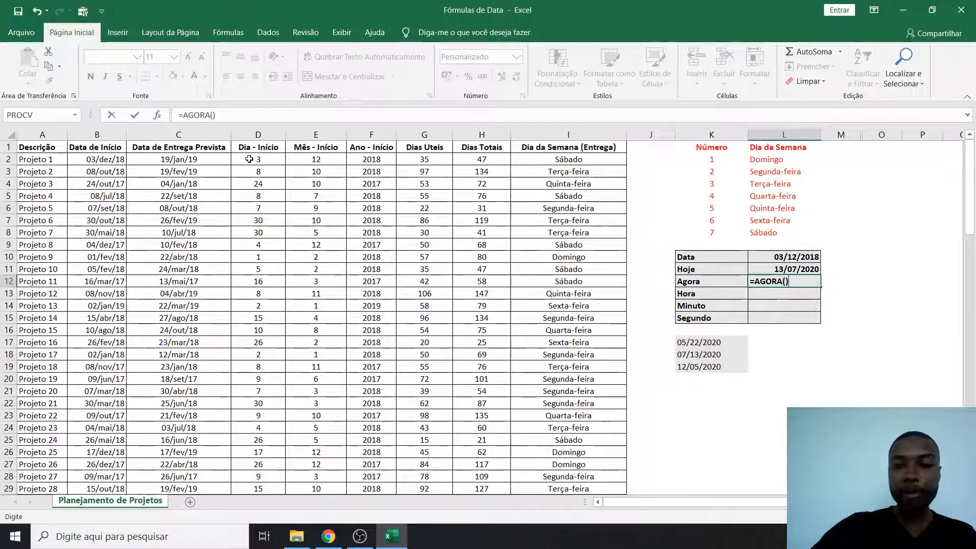
{"action": "key", "text": "Return"}
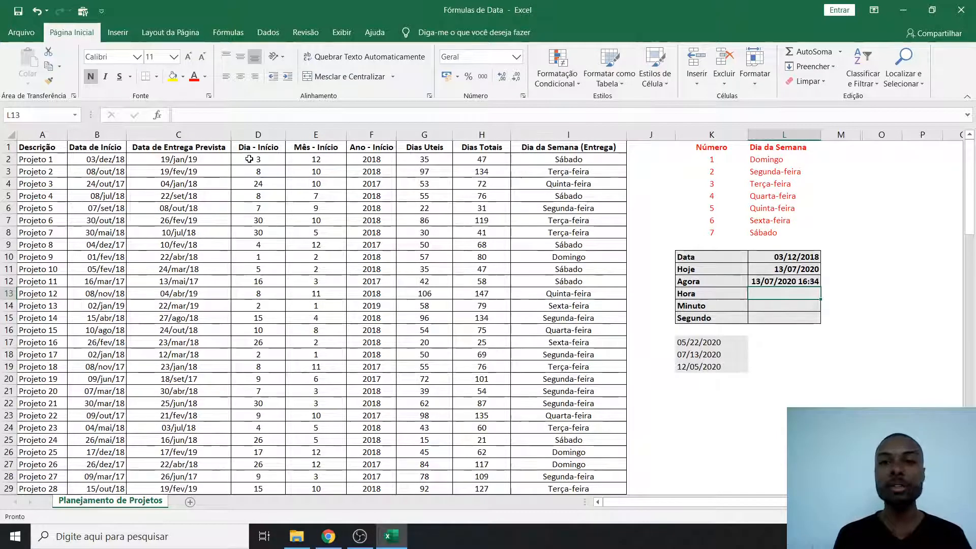
Enter =HORA(L12) in L13, beside Hora, to extract the hour from the Agora value.
{"action": "type", "text": "=hora"}
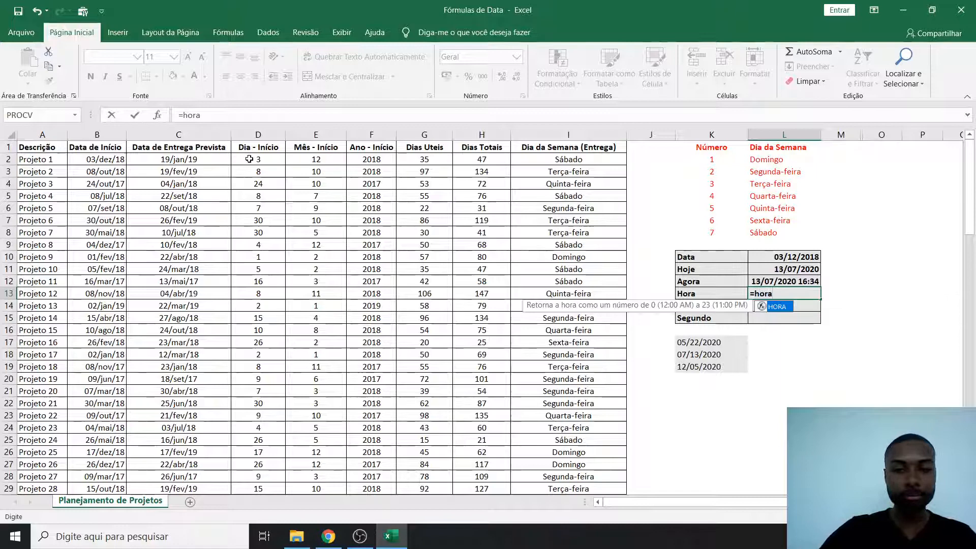
{"action": "key", "text": "Tab"}
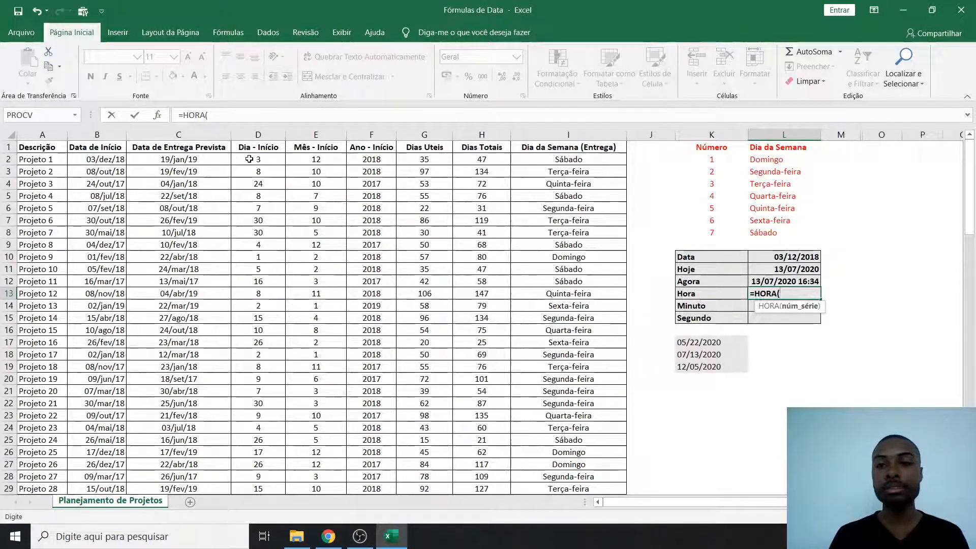
{"action": "key", "text": "Up"}
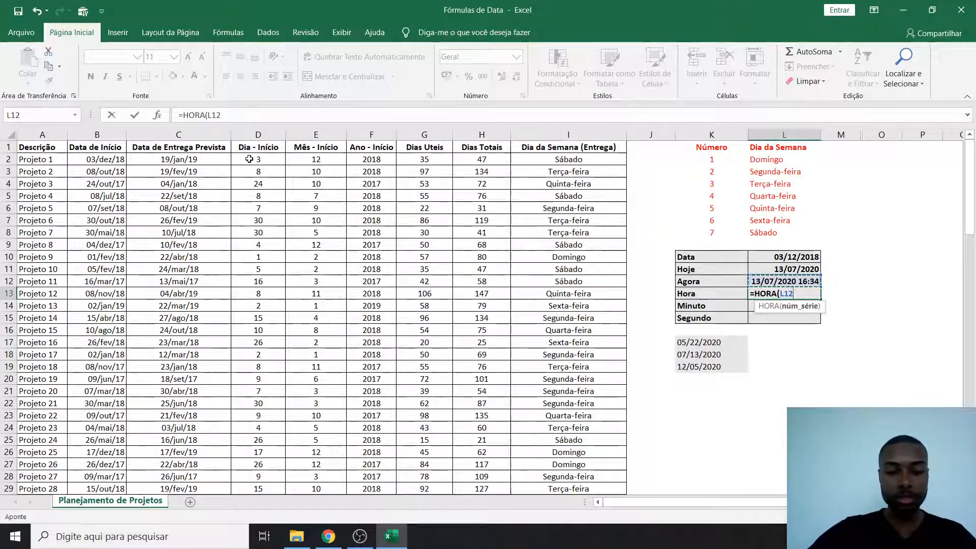
{"action": "type", "text": ")"}
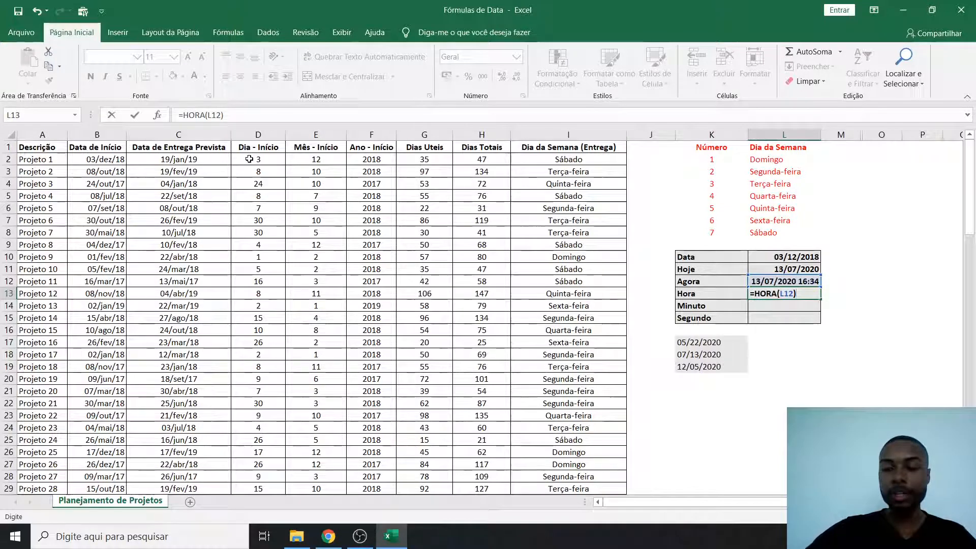
{"action": "key", "text": "Return"}
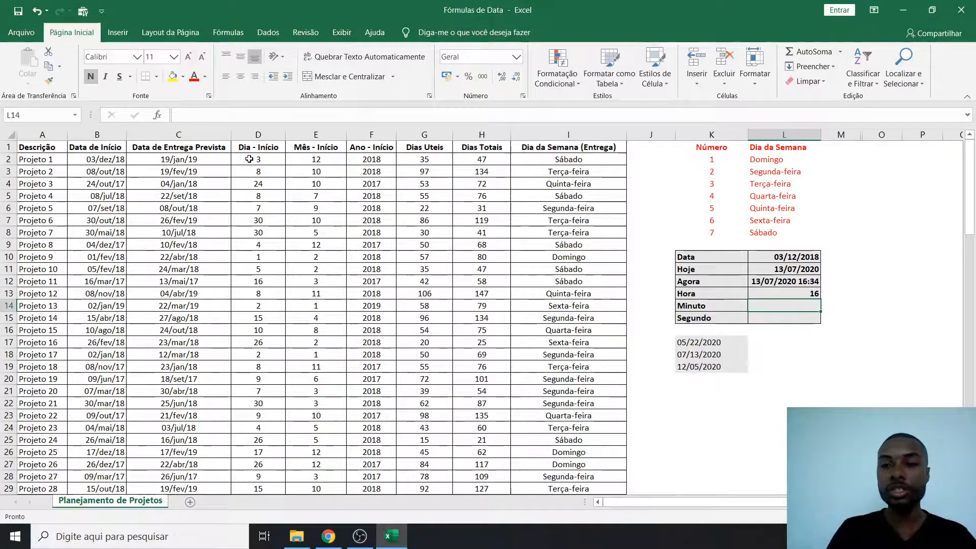
Enter =MINUTO(L12) in L14, beside Minuto, to extract the minute from the Agora value.
{"action": "type", "text": "="}
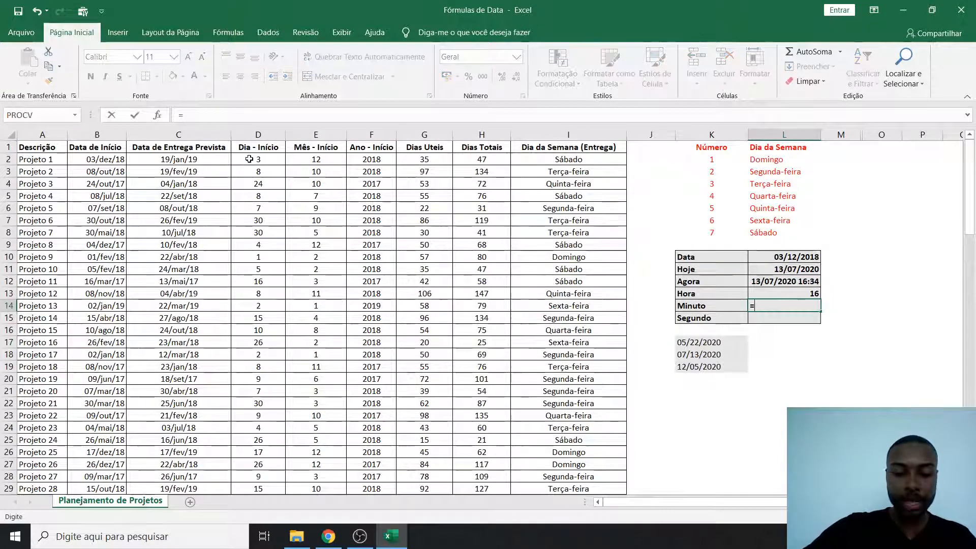
{"action": "type", "text": "minut"}
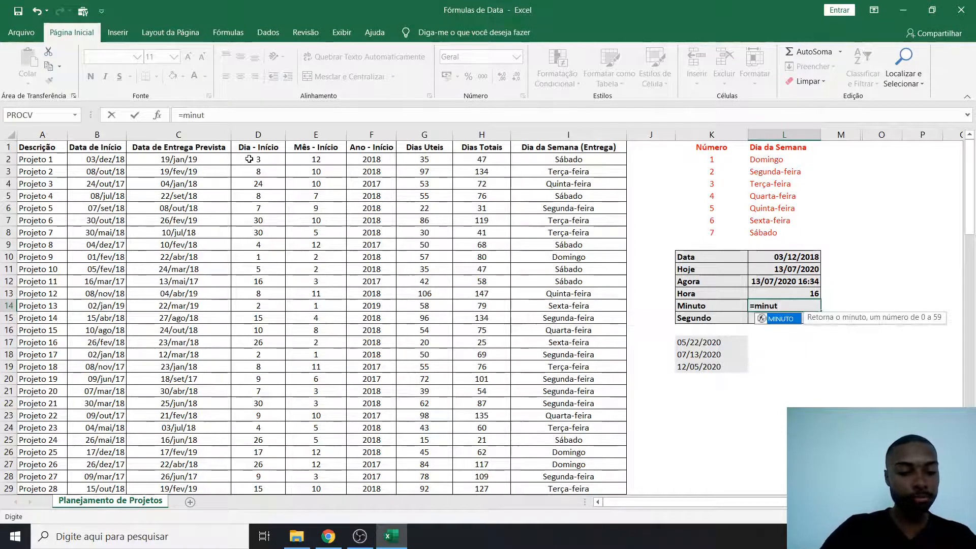
{"action": "key", "text": "Tab"}
{"action": "key", "text": "Up"}
{"action": "key", "text": "Up"}
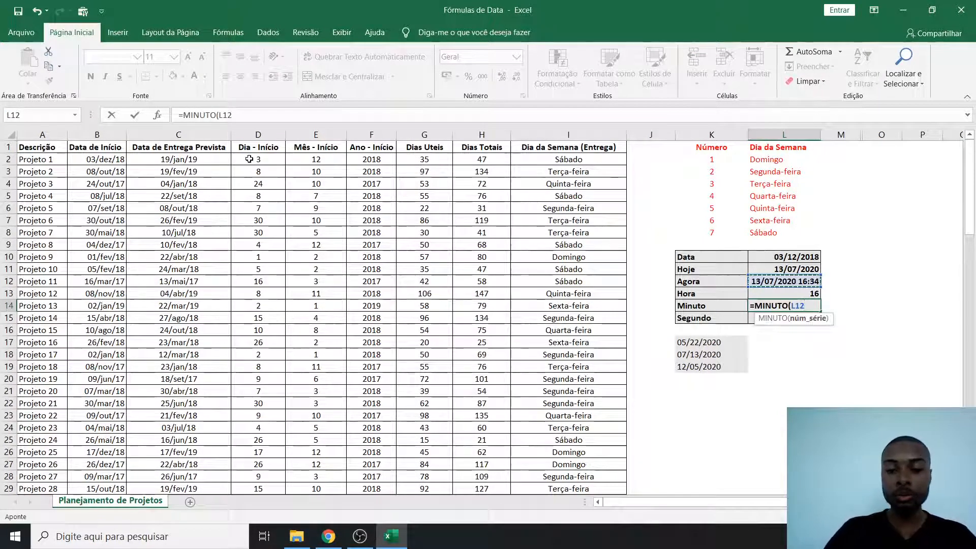
{"action": "type", "text": ")"}
{"action": "key", "text": "Return"}
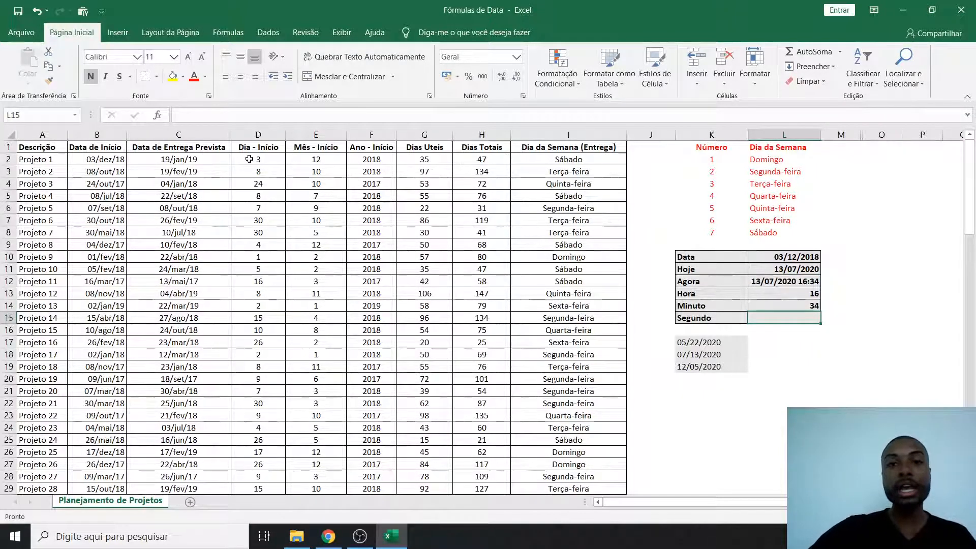
Enter =SEGUNDO(L12) in L15, beside Segundo, to extract the second from the Agora value.
{"action": "type", "text": "=segund"}
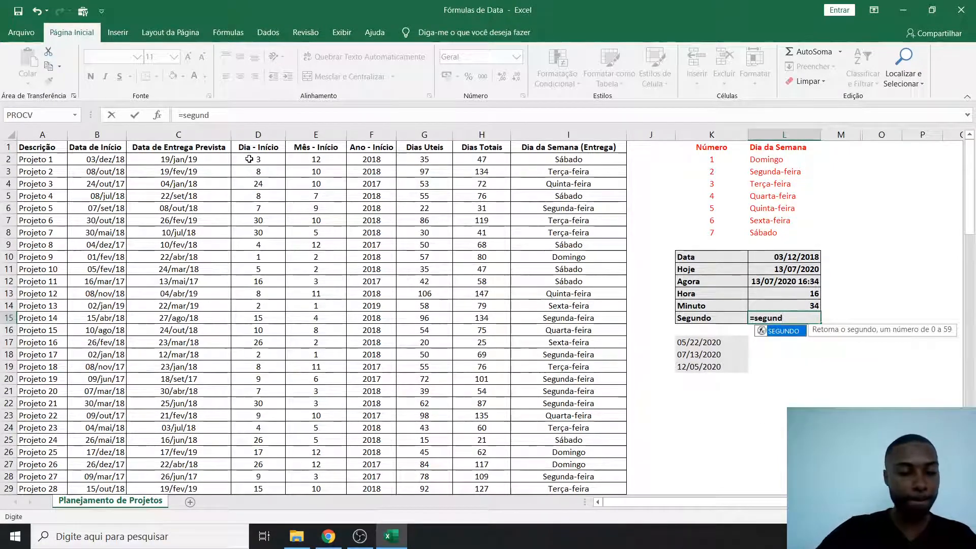
{"action": "key", "text": "Tab"}
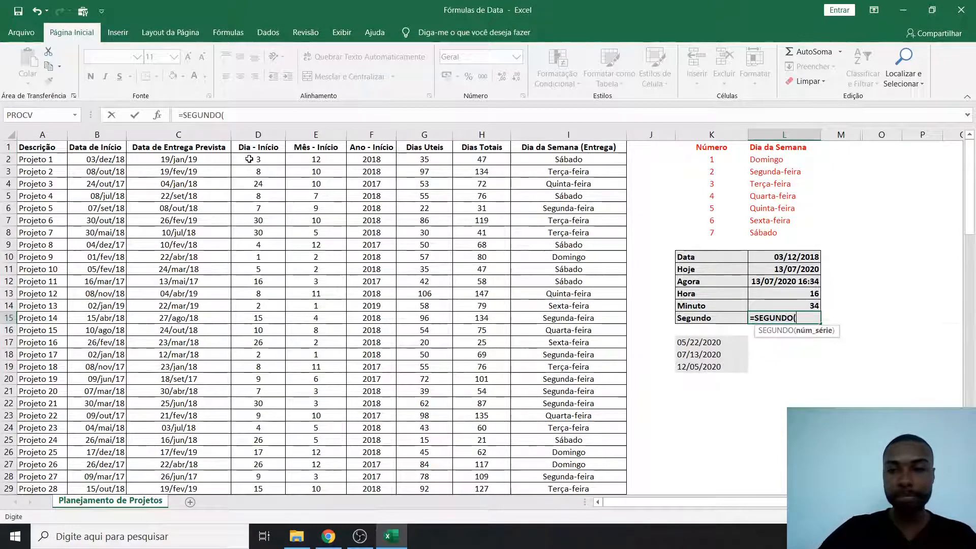
{"action": "key", "text": "Up"}
{"action": "key", "text": "Up"}
{"action": "key", "text": "Up"}
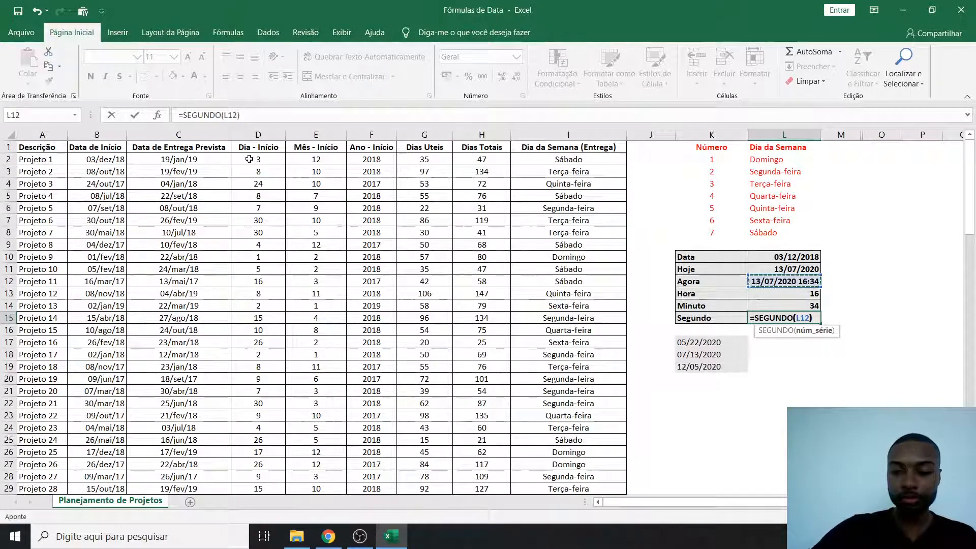
{"action": "key", "text": "Return"}
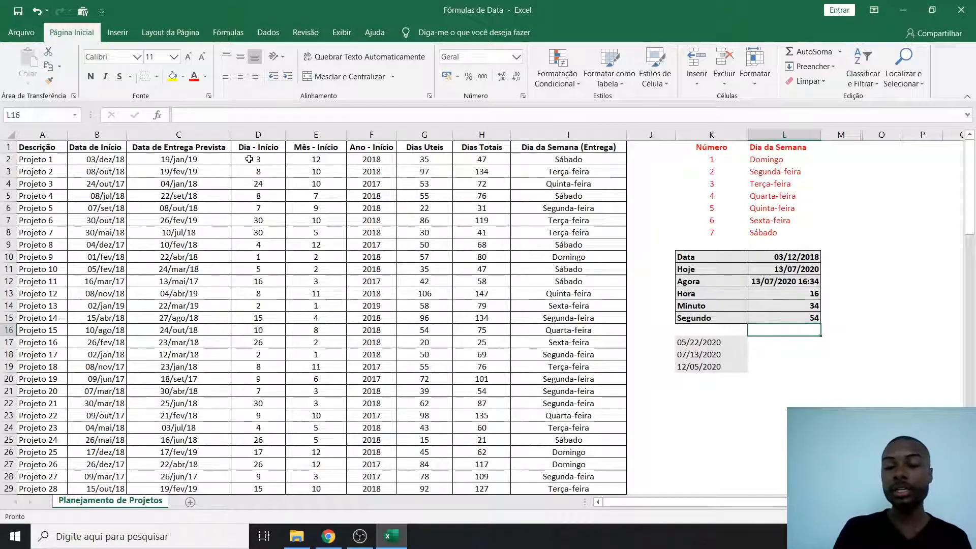
Recalculate the sheet twice to refresh the Agora, Hora, Minuto and Segundo values in L12:L15.
{"action": "left_click", "coordinate": [788, 280]}
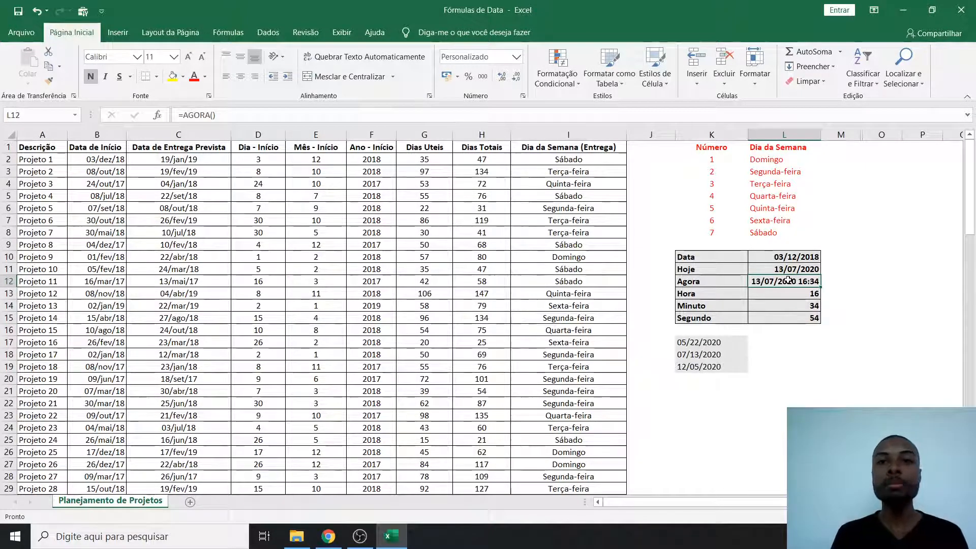
{"action": "left_click", "coordinate": [788, 319]}
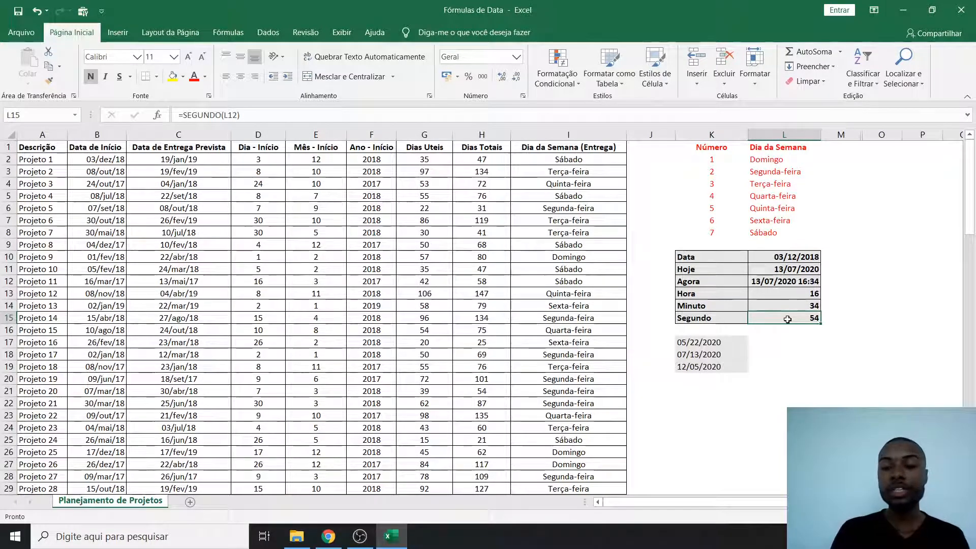
{"action": "left_click", "coordinate": [814, 306]}
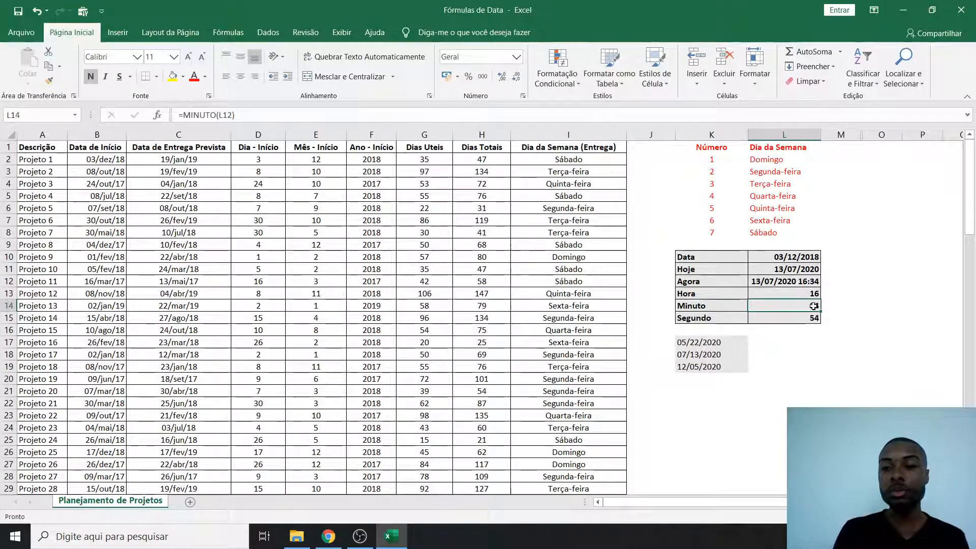
{"action": "left_click", "coordinate": [790, 319]}
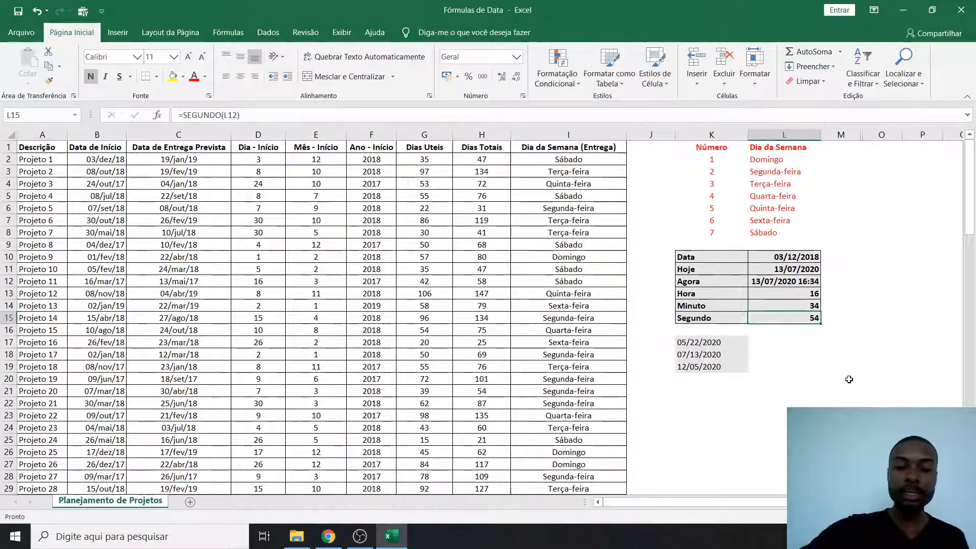
{"action": "key", "text": "F9"}
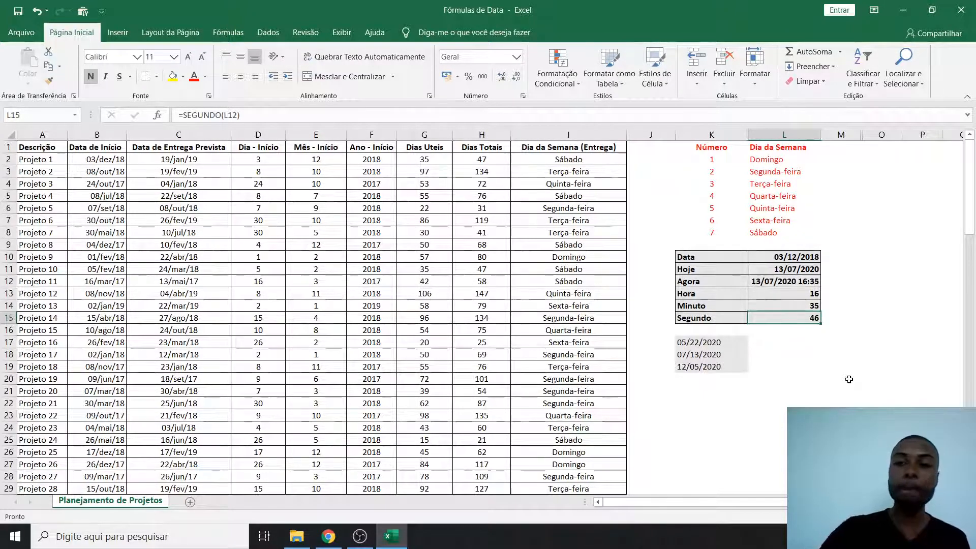
{"action": "left_click", "coordinate": [808, 306]}
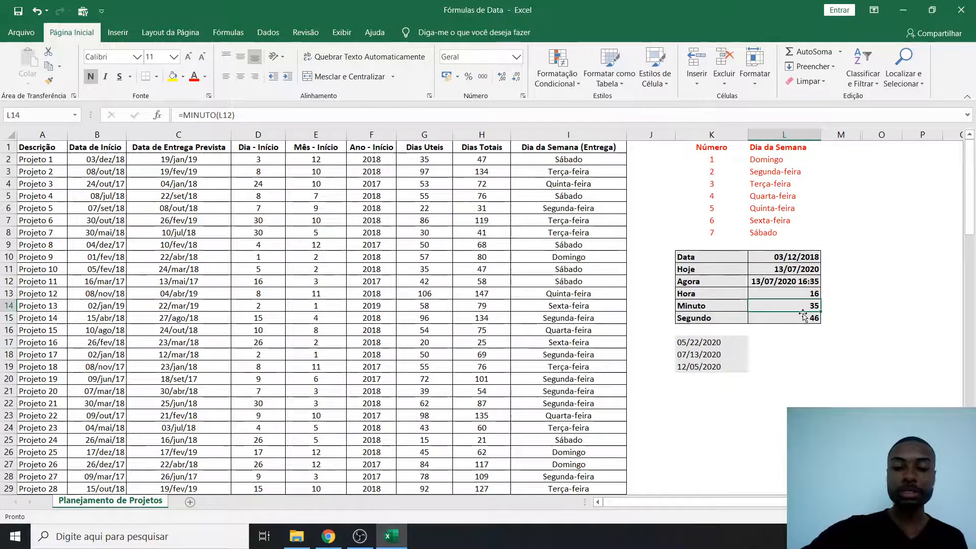
{"action": "key", "text": "F9"}
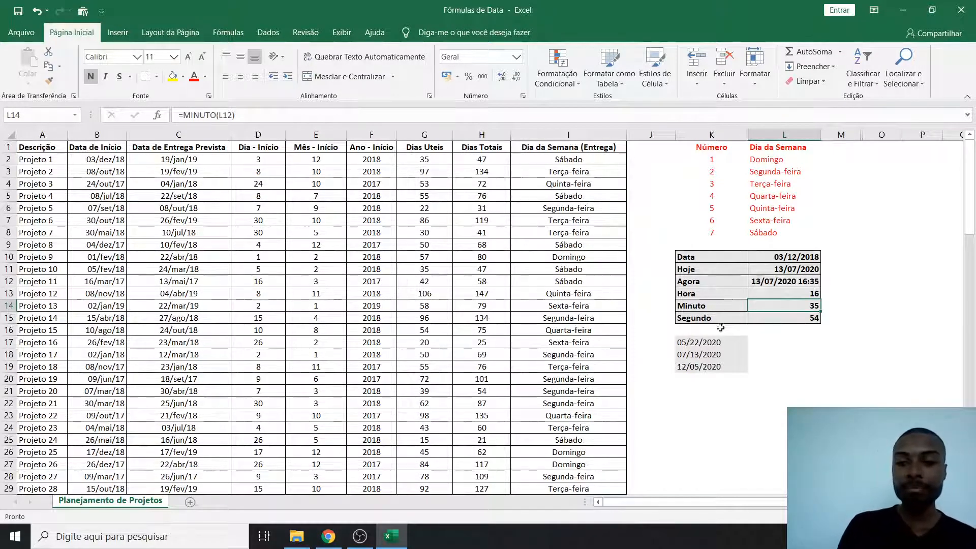
Run Texto para Colunas on the month-first dates in K17:K19, keeping Delimitado and Tabulação, up to the column data format stage.
{"action": "left_click", "coordinate": [703, 344]}
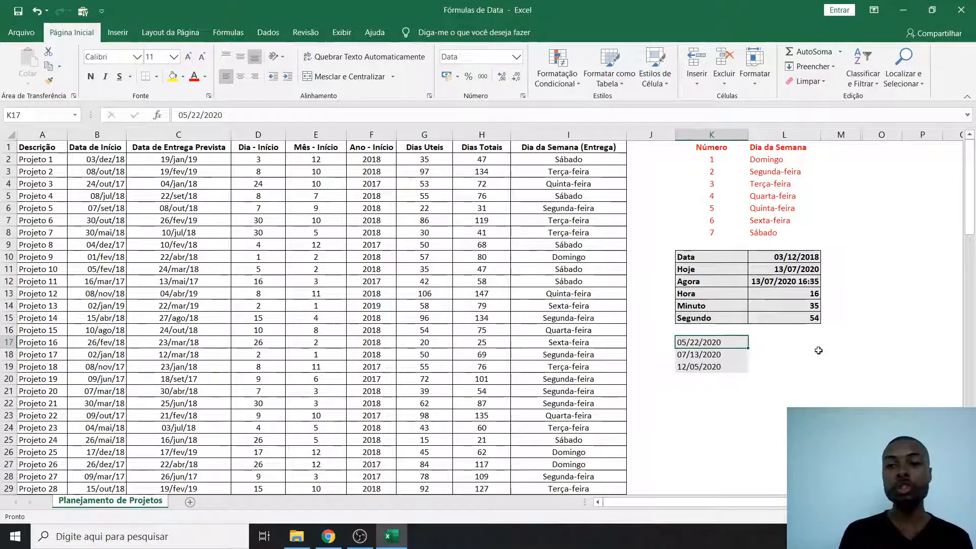
{"action": "left_click", "coordinate": [720, 356]}
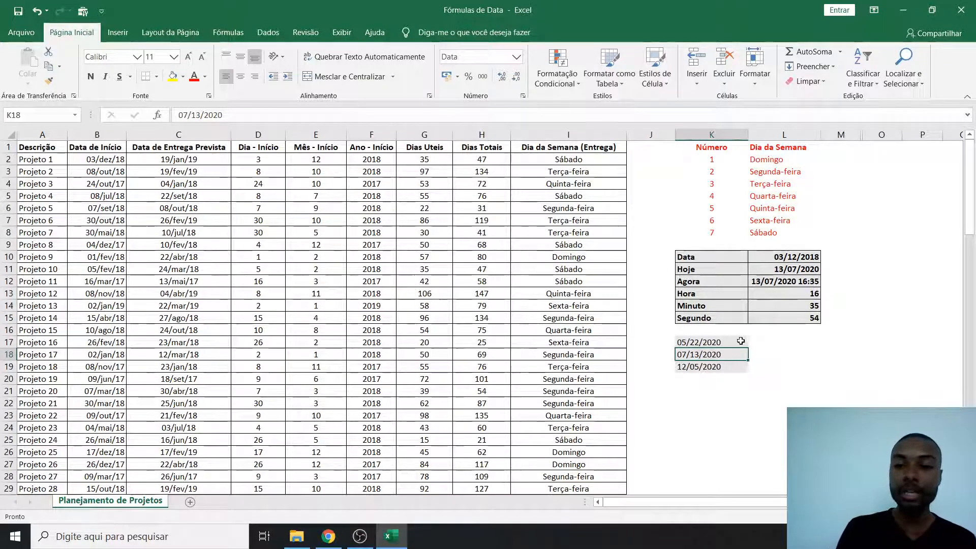
{"action": "left_click_drag", "start_coordinate": [723, 342], "coordinate": [723, 369]}
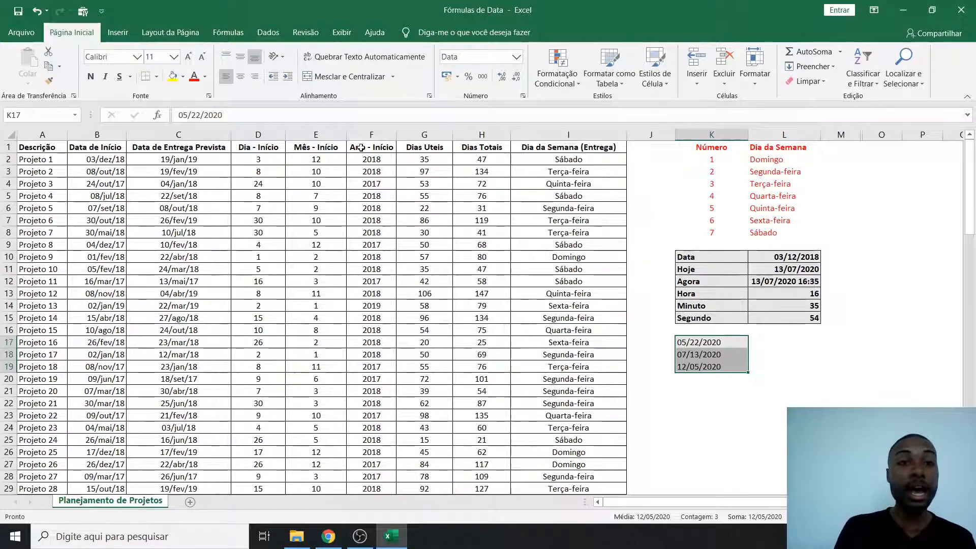
{"action": "left_click", "coordinate": [266, 35]}
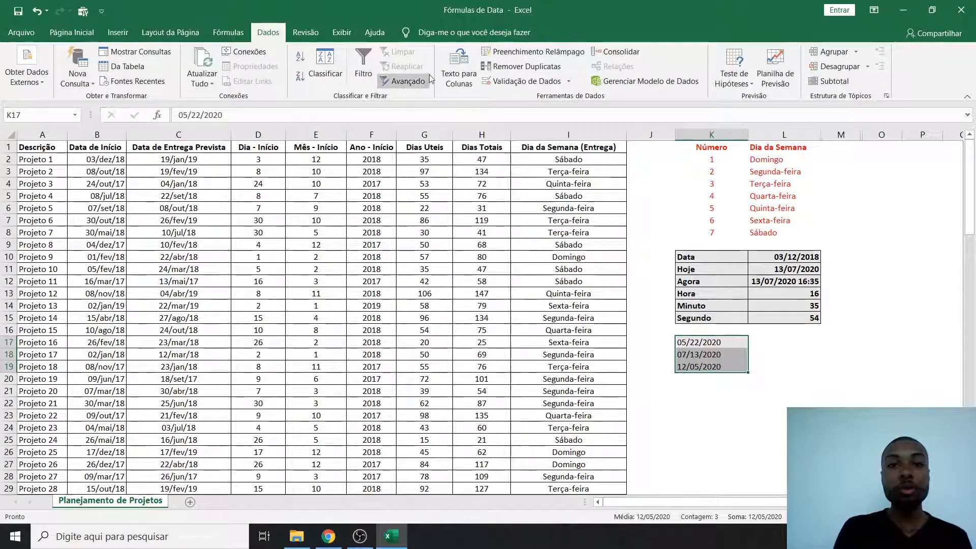
{"action": "left_click", "coordinate": [456, 77]}
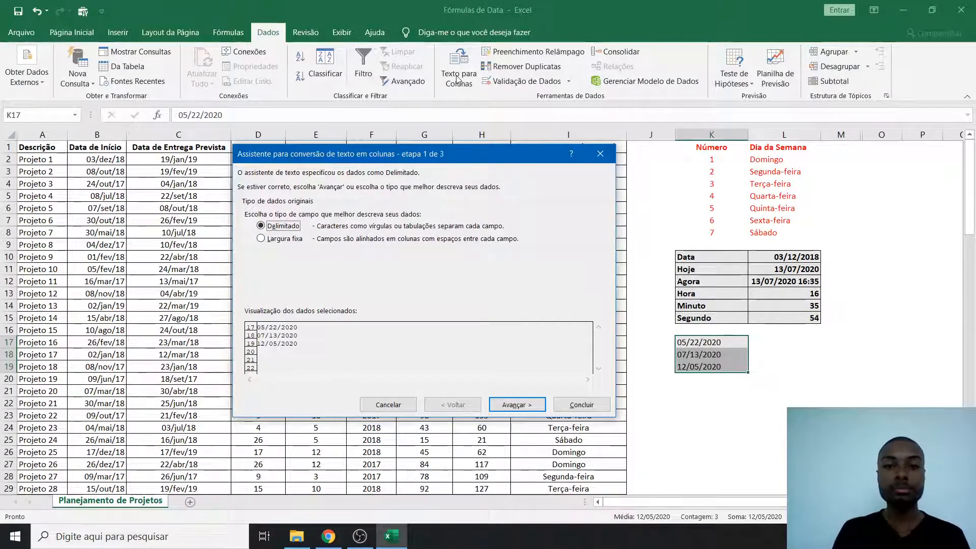
{"action": "left_click", "coordinate": [526, 406]}
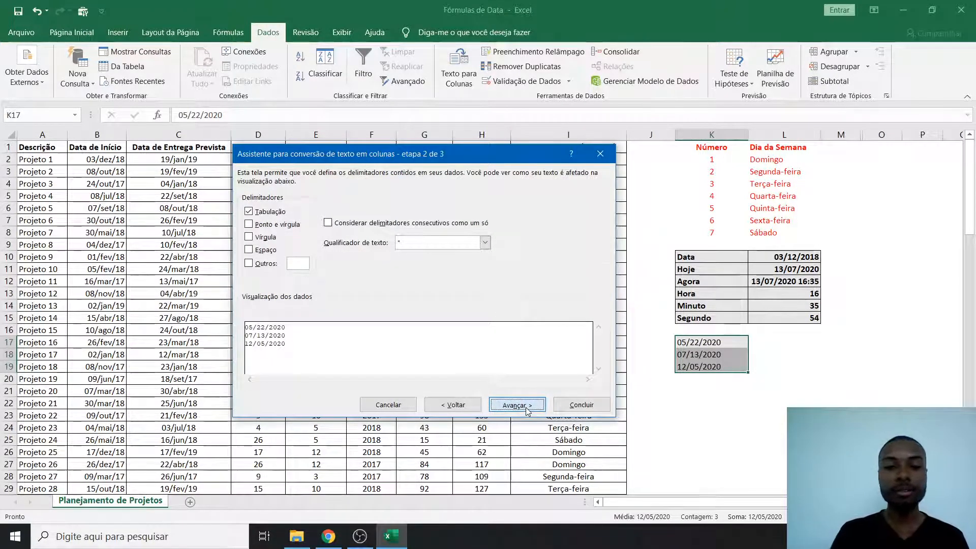
{"action": "left_click", "coordinate": [526, 407]}
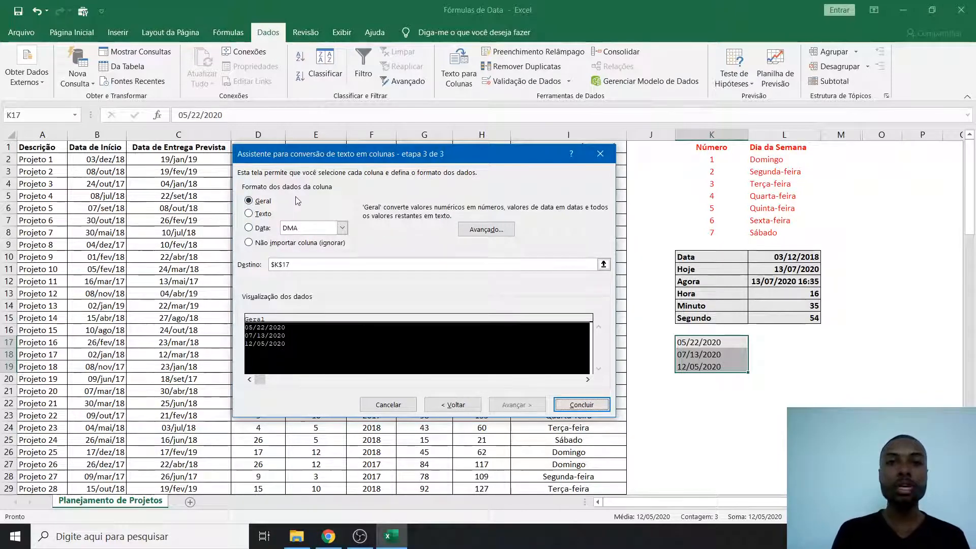
Set the column data format to Data with MDA order and finish converting the dates in K17:K19.
{"action": "left_click", "coordinate": [252, 229]}
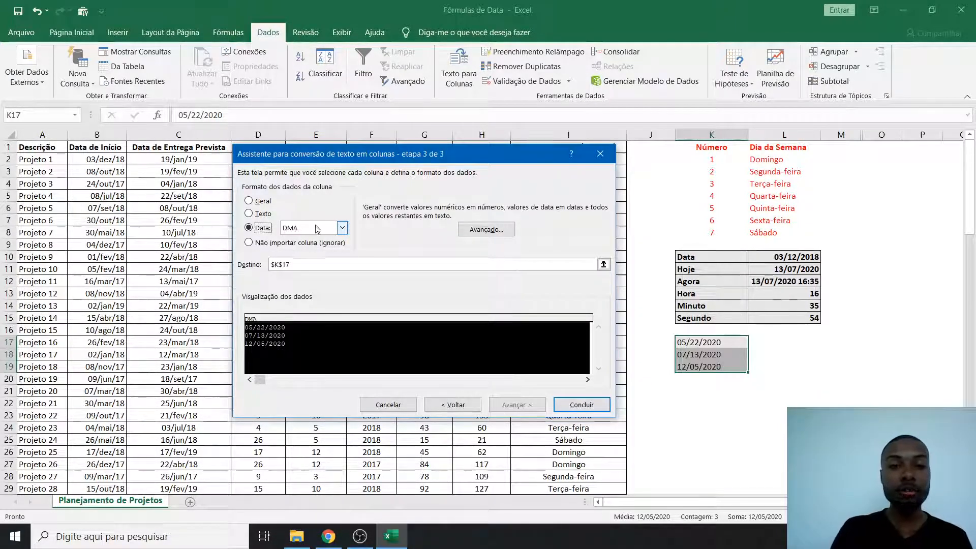
{"action": "left_click", "coordinate": [343, 228]}
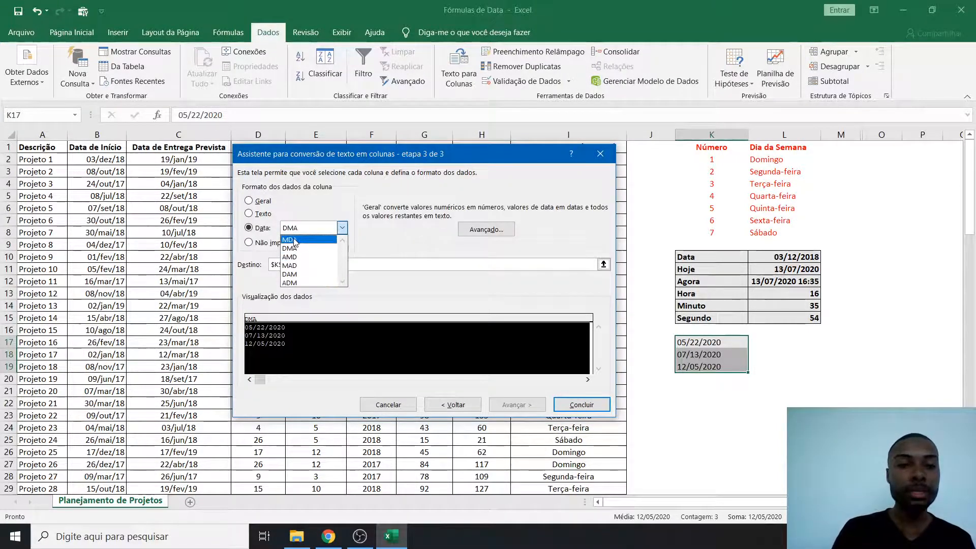
{"action": "left_click", "coordinate": [294, 240]}
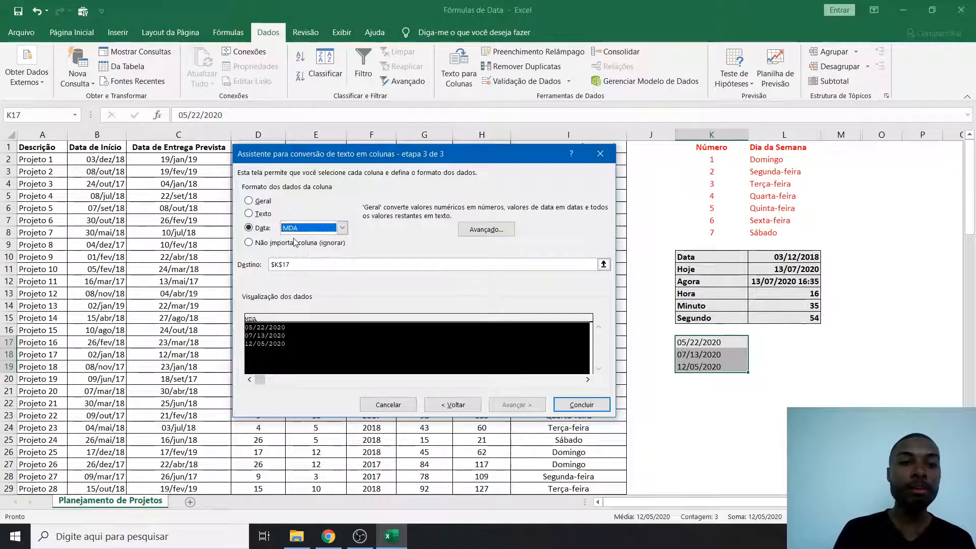
{"action": "left_click", "coordinate": [581, 403]}
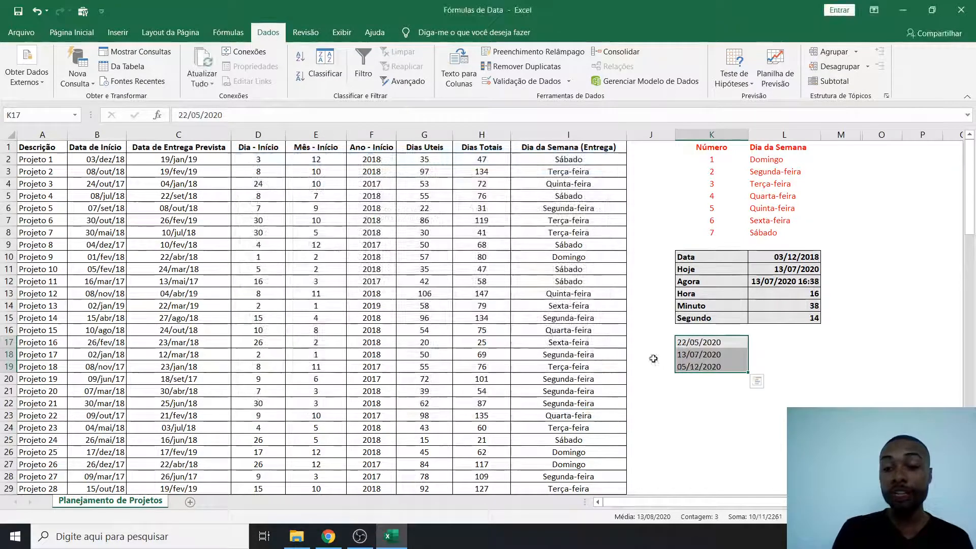
{"action": "left_click", "coordinate": [701, 343]}
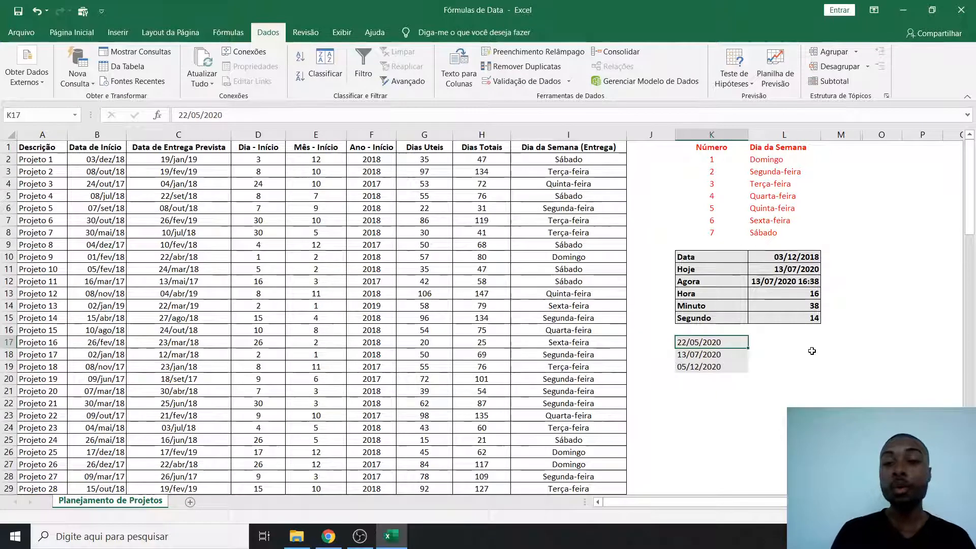
{"action": "left_click", "coordinate": [723, 356]}
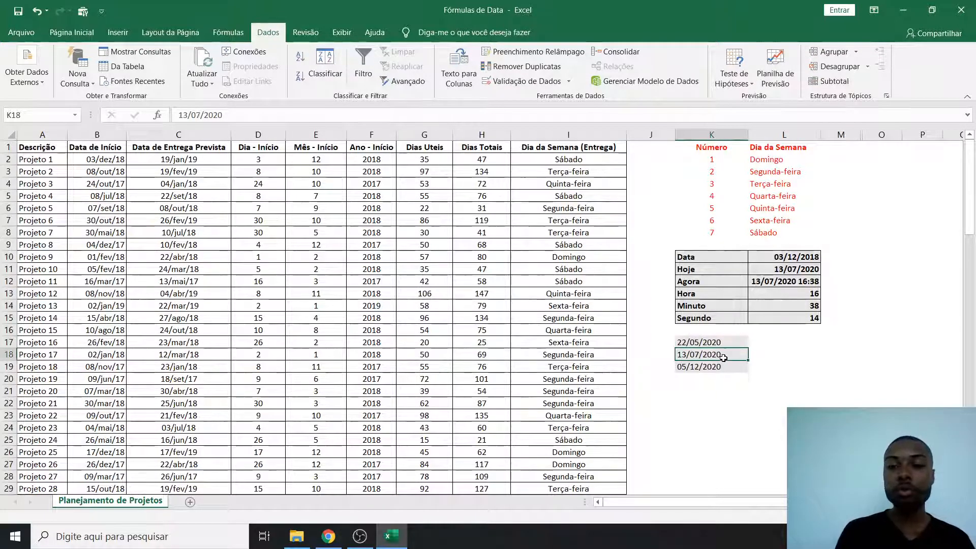